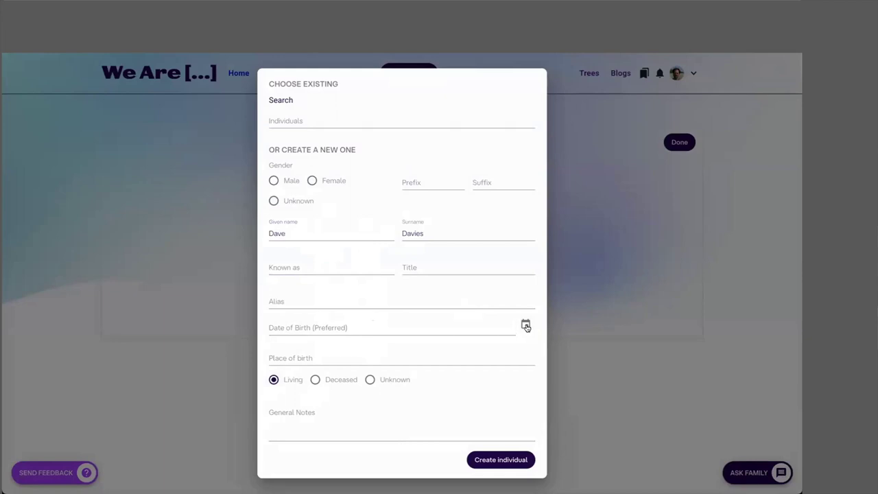
click(469, 277)
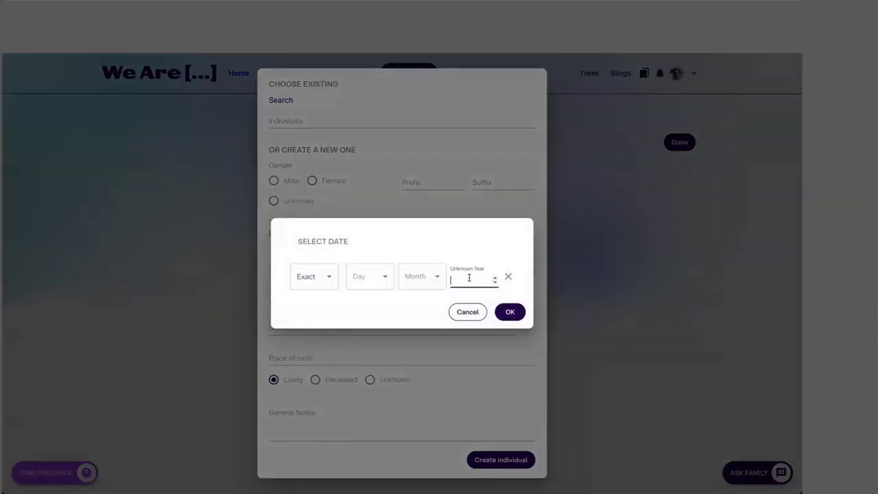
text(1985)
click(510, 311)
click(507, 458)
click(449, 229)
click(304, 232)
click(417, 232)
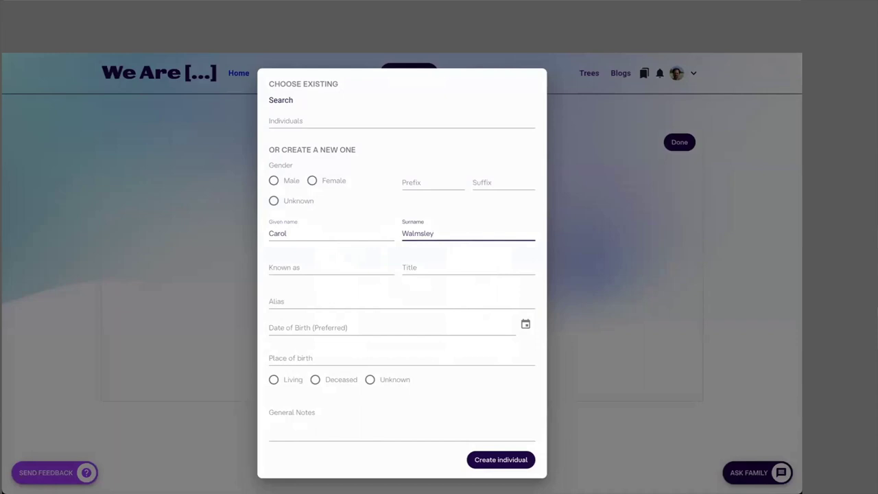
click(274, 379)
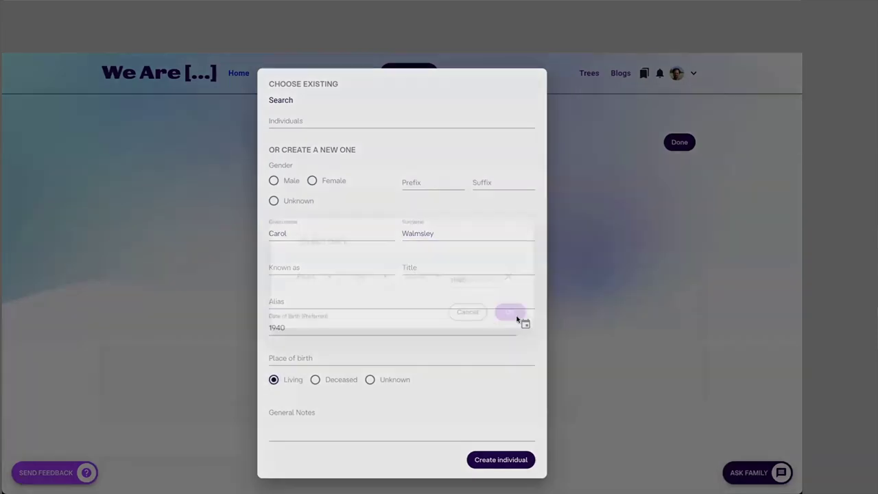
click(498, 458)
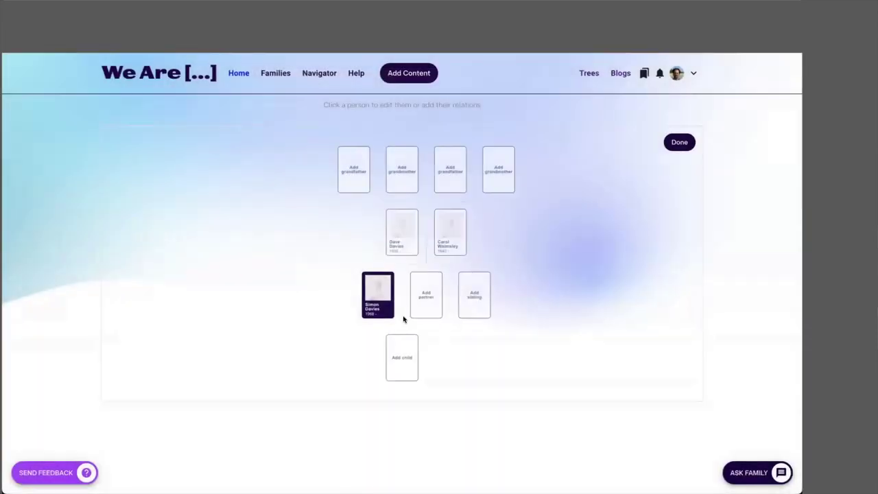
click(680, 142)
click(272, 157)
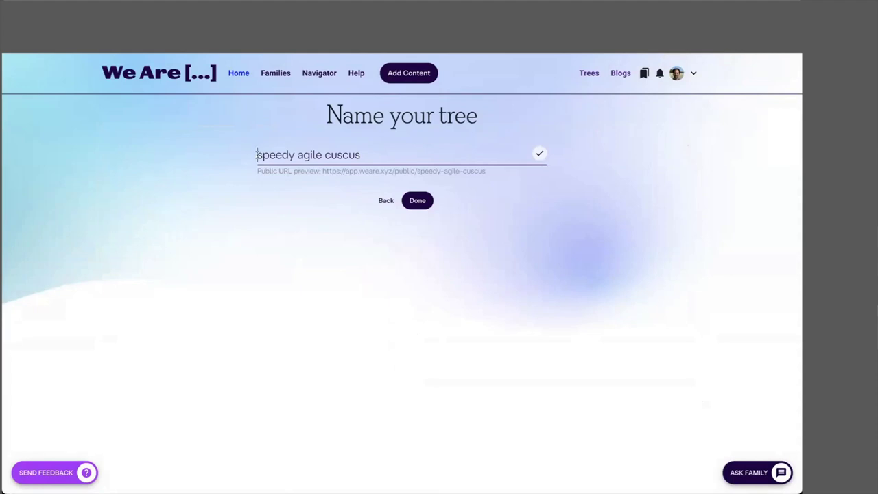
Step: Replace the placeholder tree name with 'Davies Family Demo'
drag(256, 155, 379, 156)
text(Davies Family Demo)
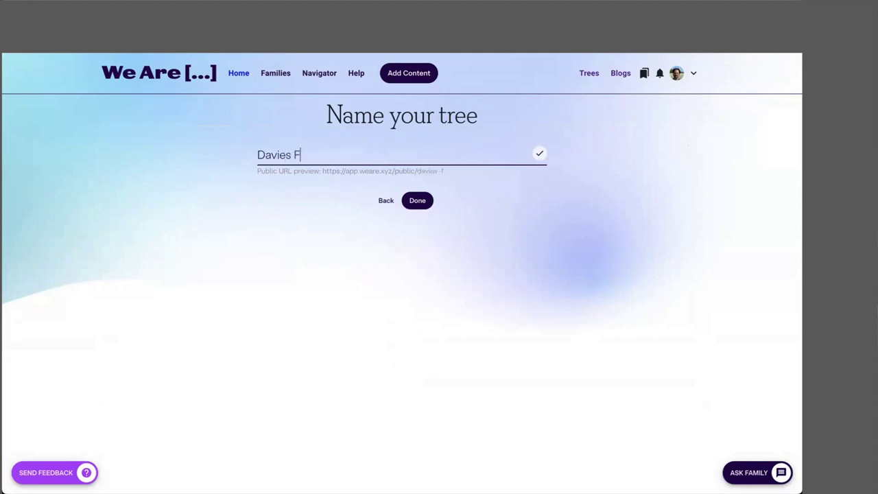
key(Return)
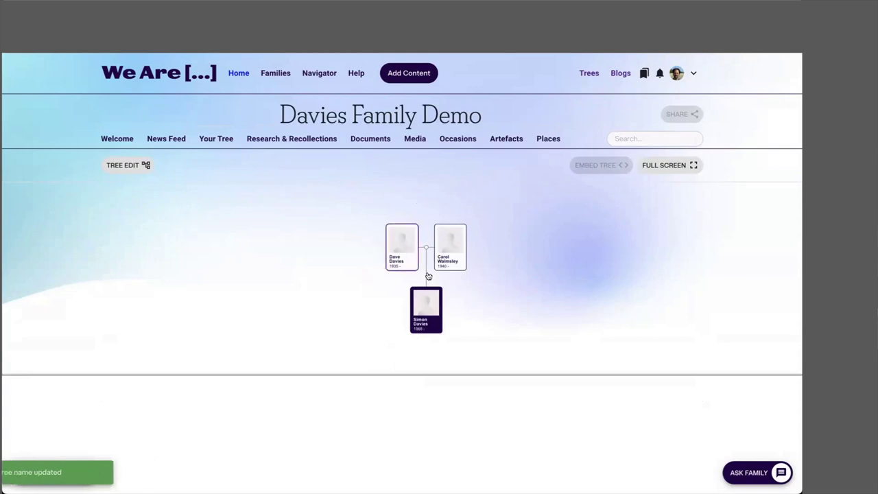
click(118, 165)
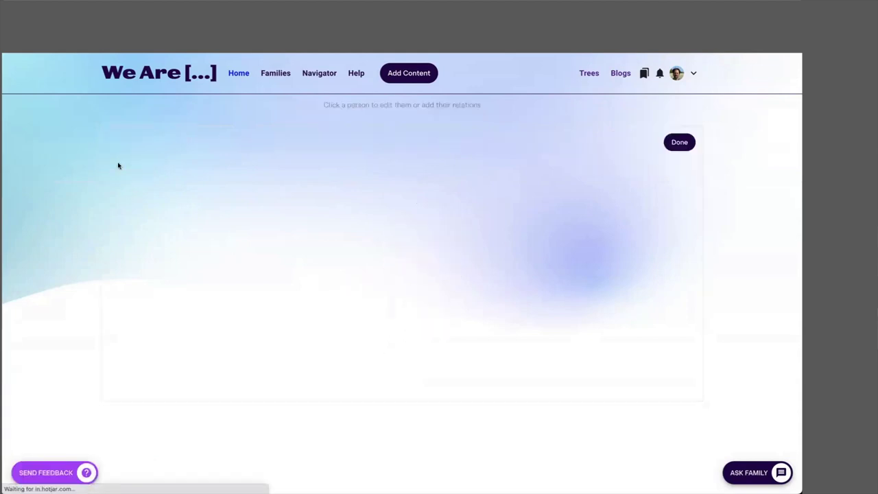
click(679, 141)
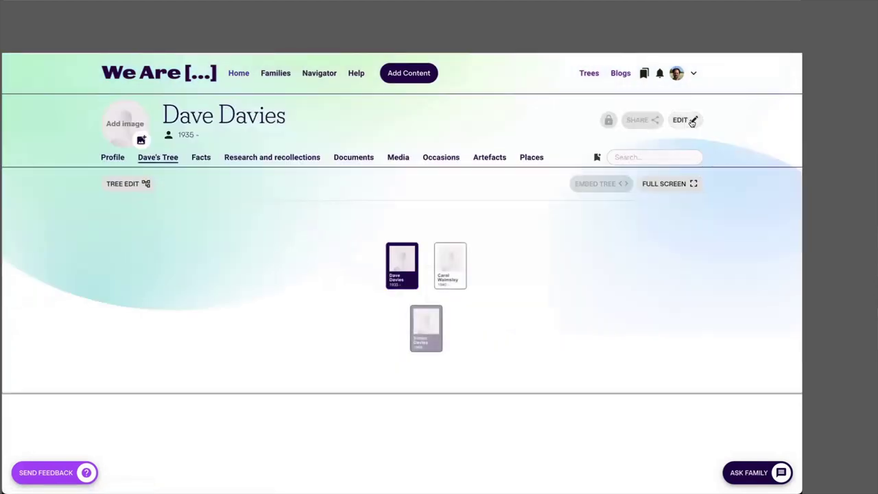
click(692, 122)
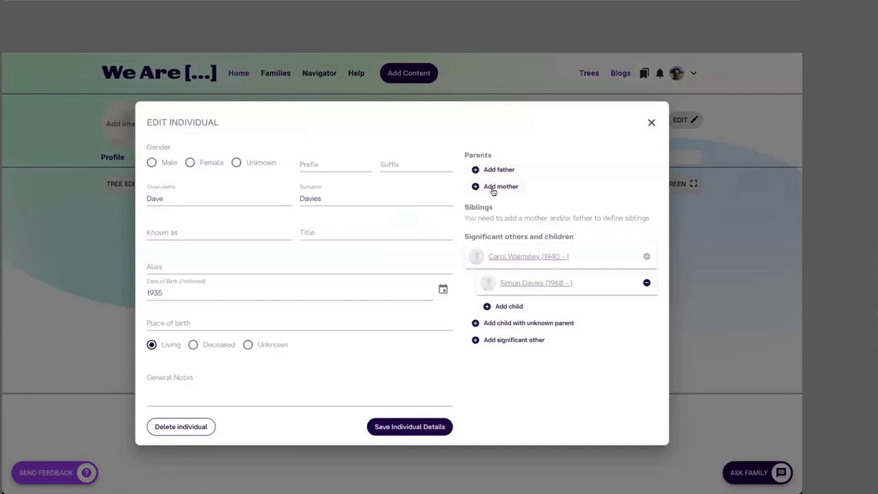
click(649, 123)
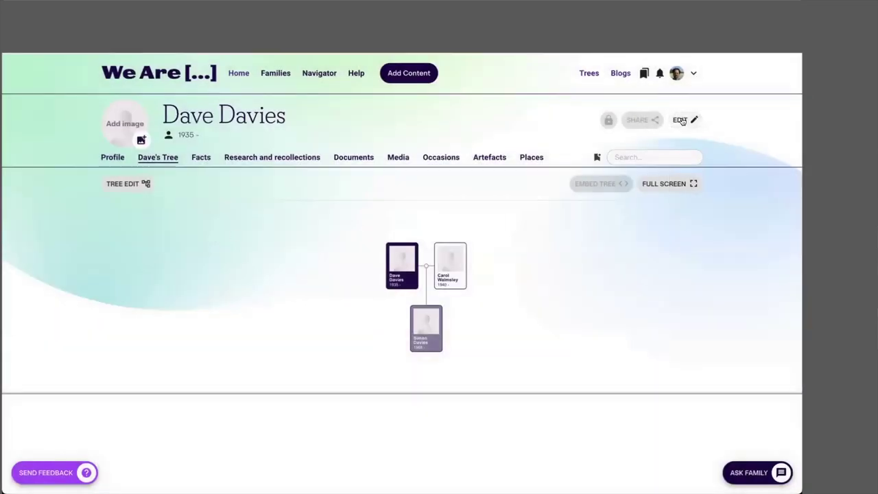
click(689, 124)
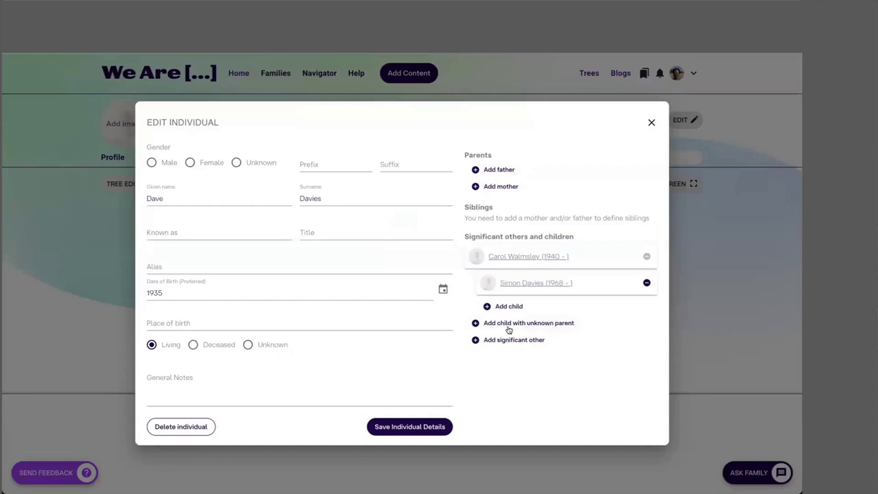
click(495, 169)
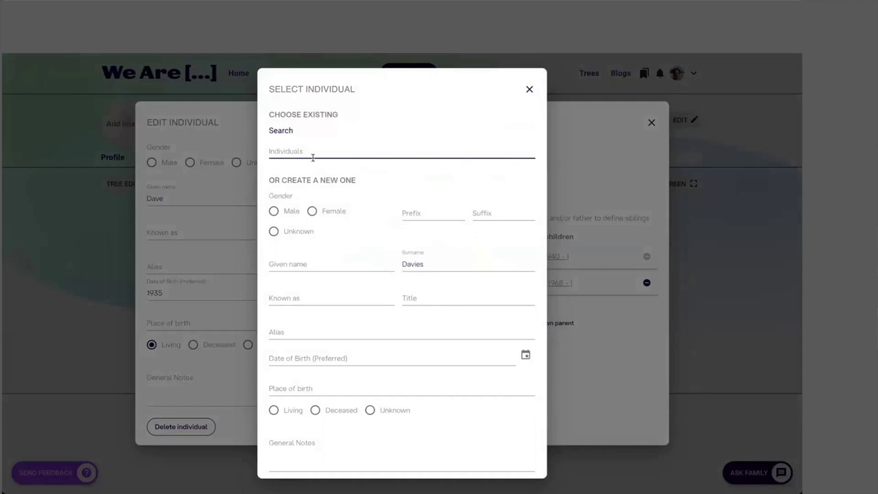
click(274, 211)
click(280, 264)
text(William)
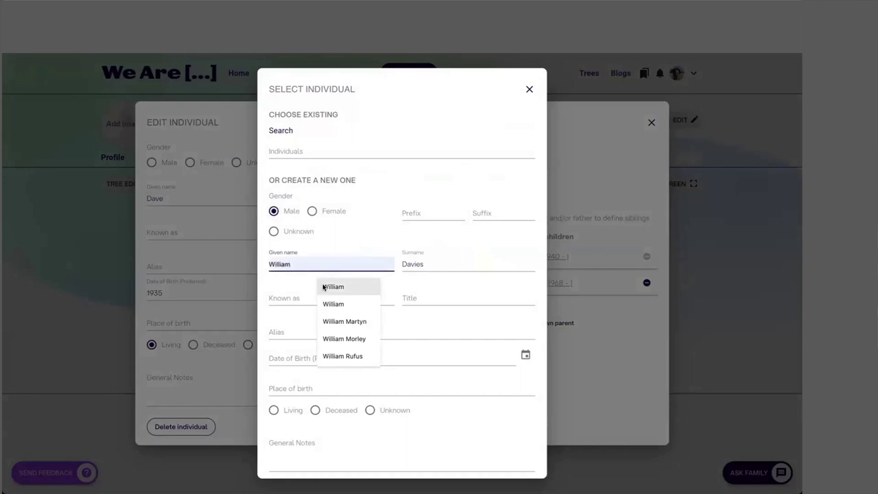
click(324, 286)
click(313, 409)
Step: Set William's birth year to 1894 and death year to 1981, then close Dave's details
click(505, 355)
click(457, 278)
text(1894)
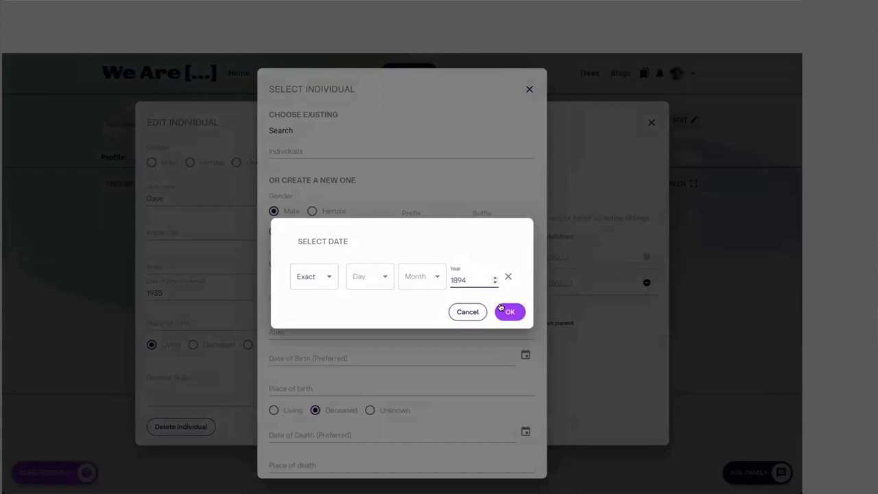
click(499, 312)
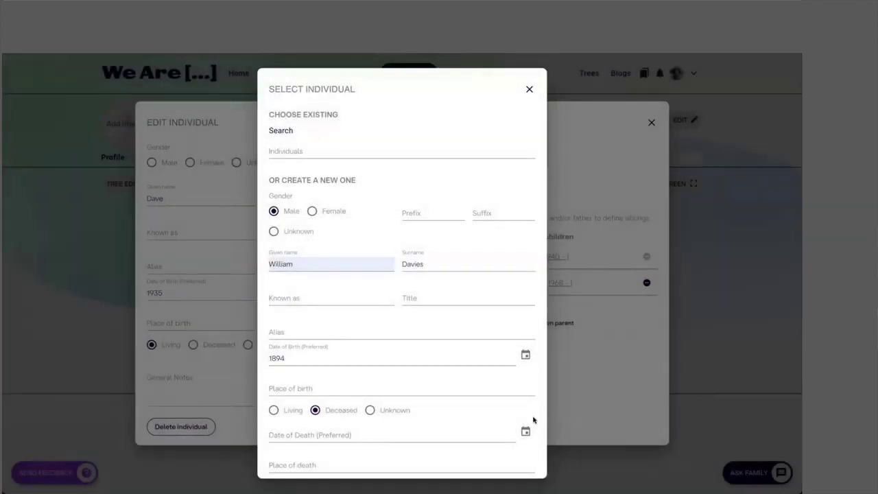
click(525, 354)
click(471, 278)
text(1981)
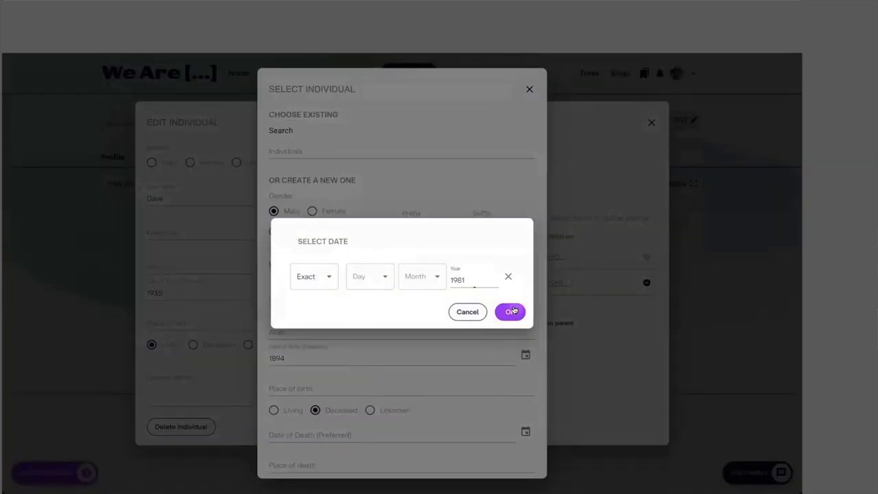
click(509, 311)
click(412, 430)
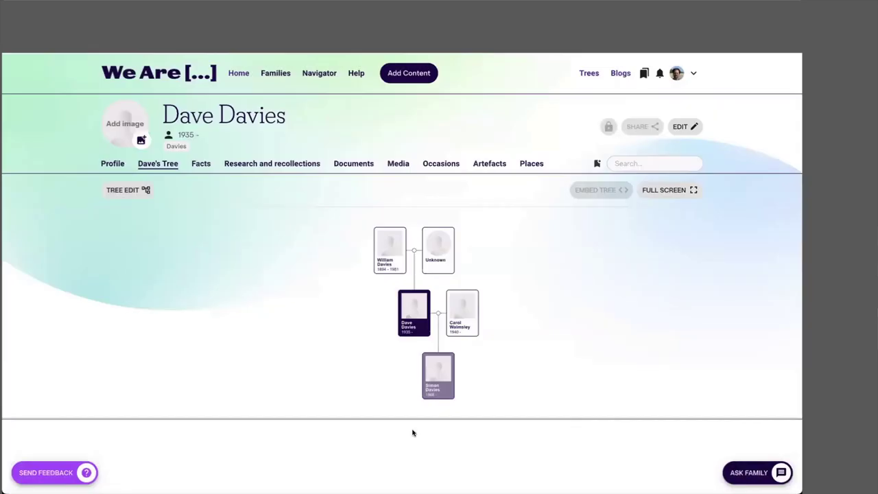
click(587, 74)
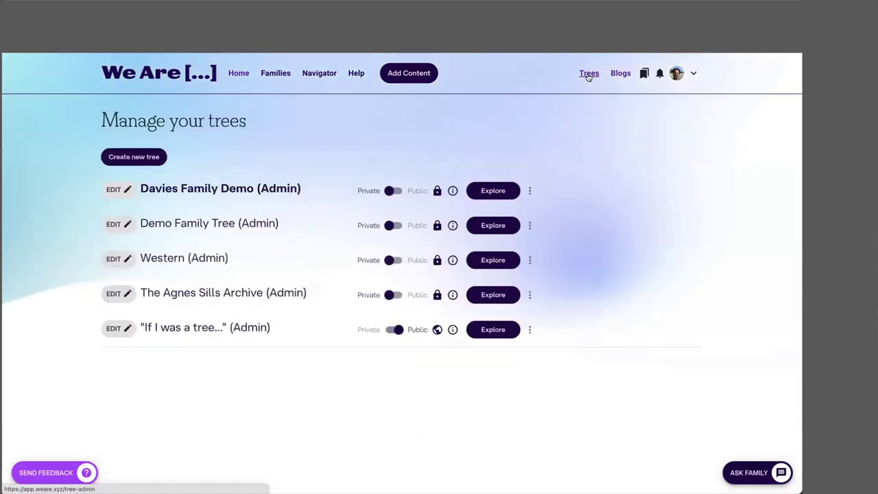
Step: Explore the Demo Family Tree from the Manage your trees list
click(494, 227)
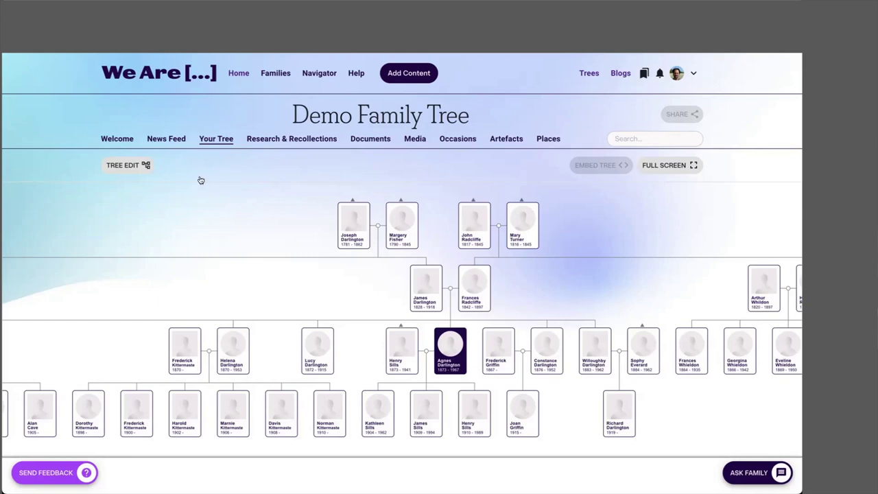
key(alt+Left)
drag(141, 223, 241, 223)
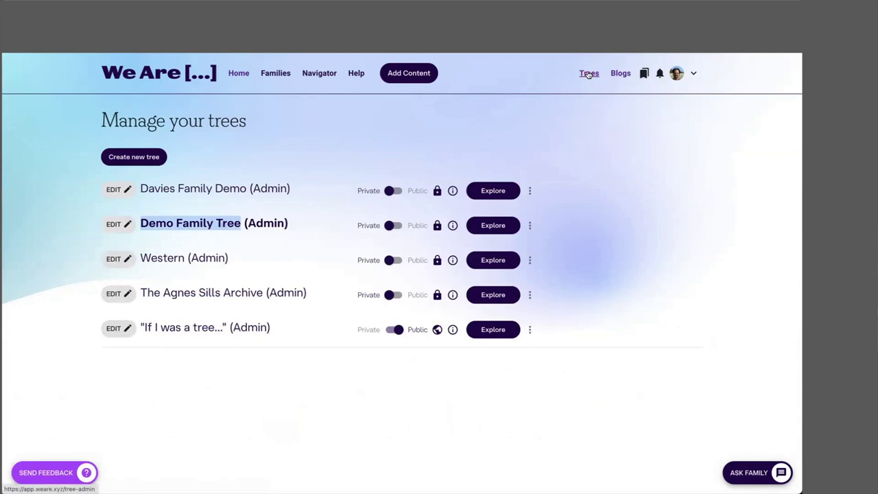
click(236, 76)
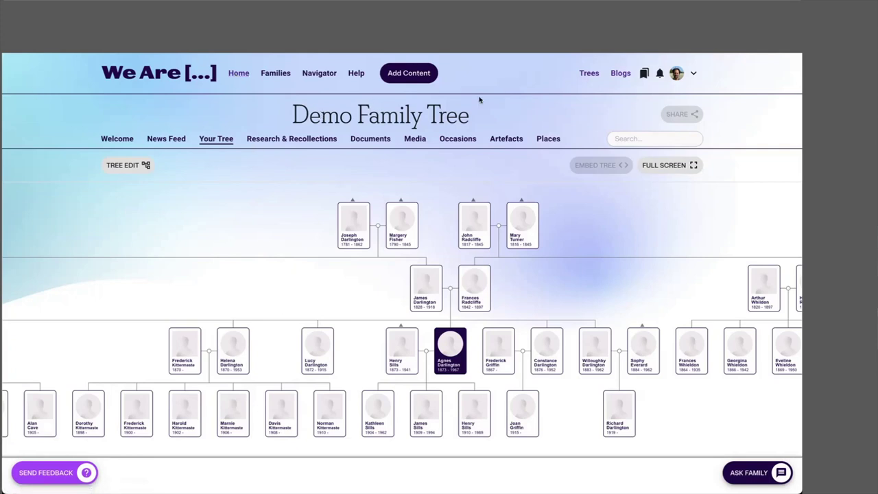
click(585, 74)
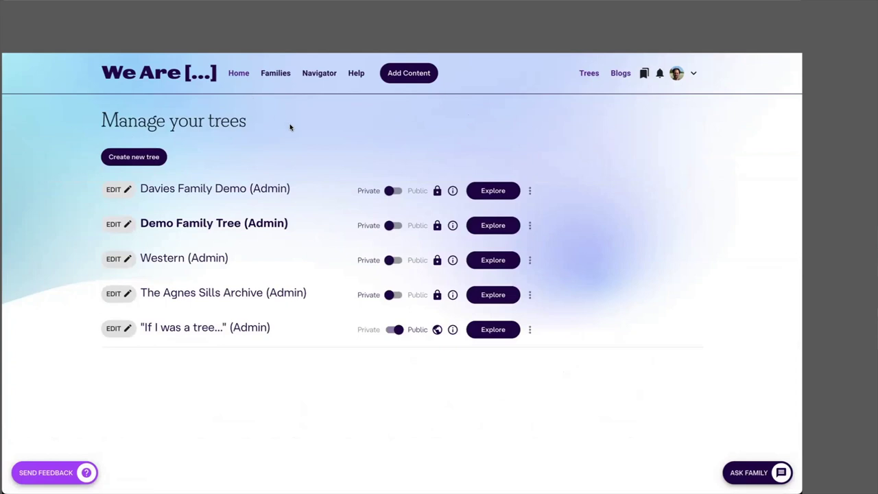
click(237, 74)
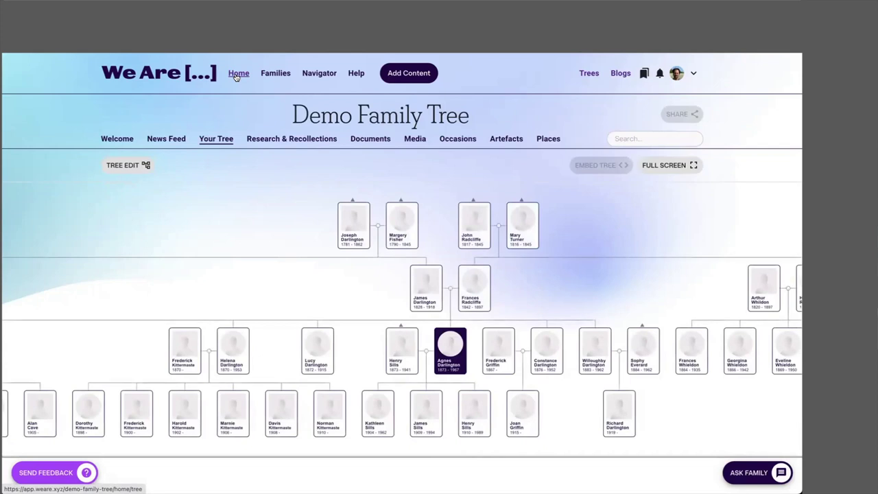
scroll(236, 77, down, 1)
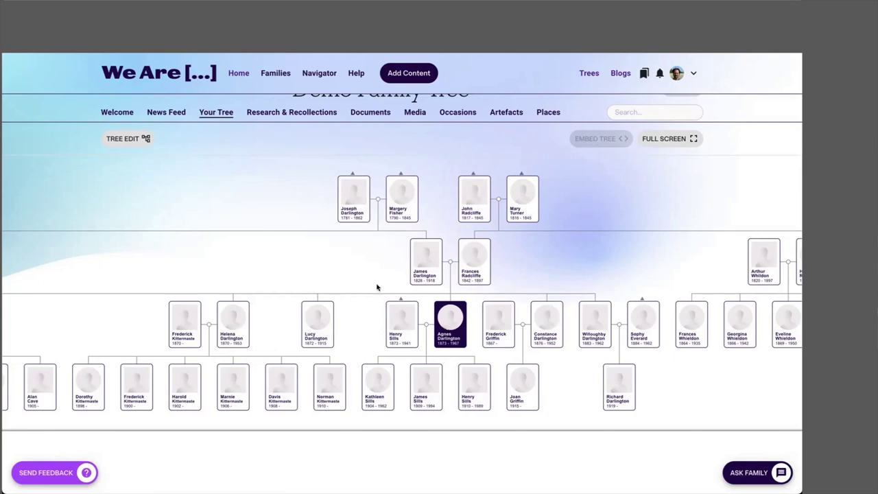
click(442, 323)
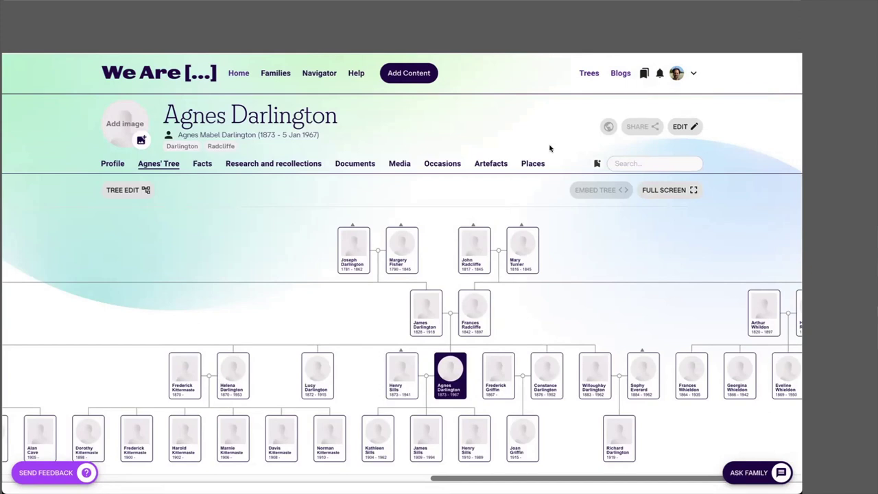
click(141, 140)
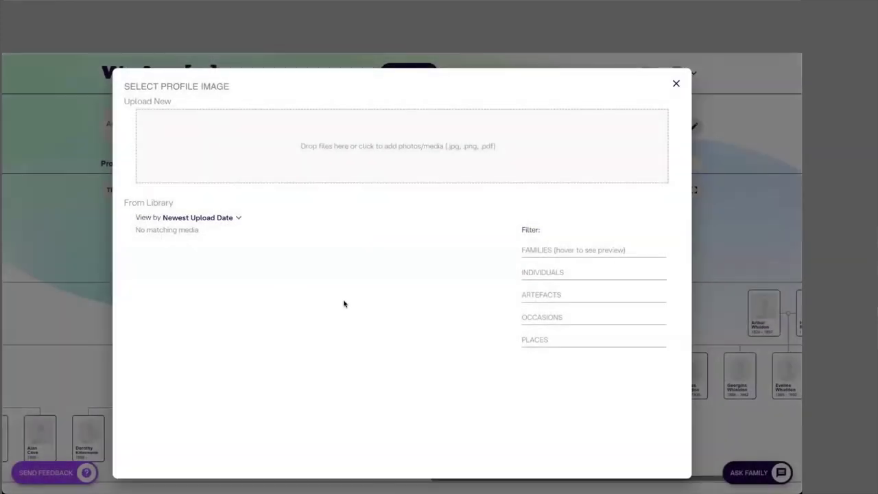
click(675, 83)
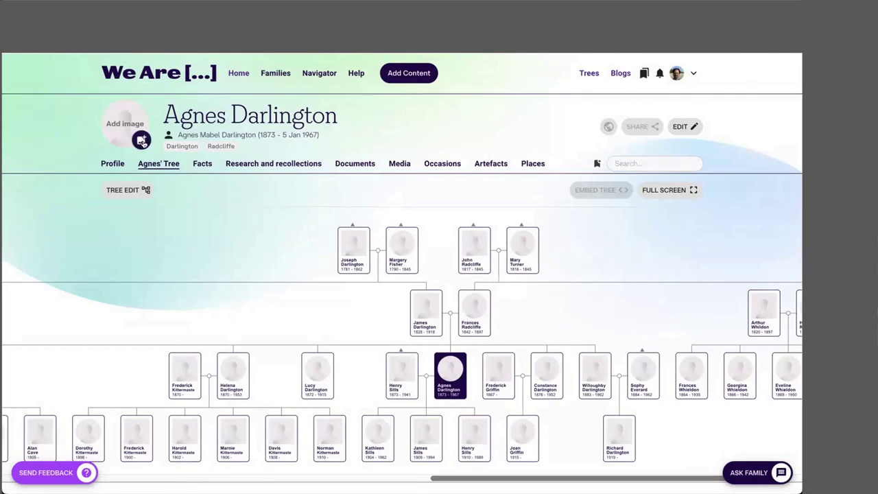
click(128, 126)
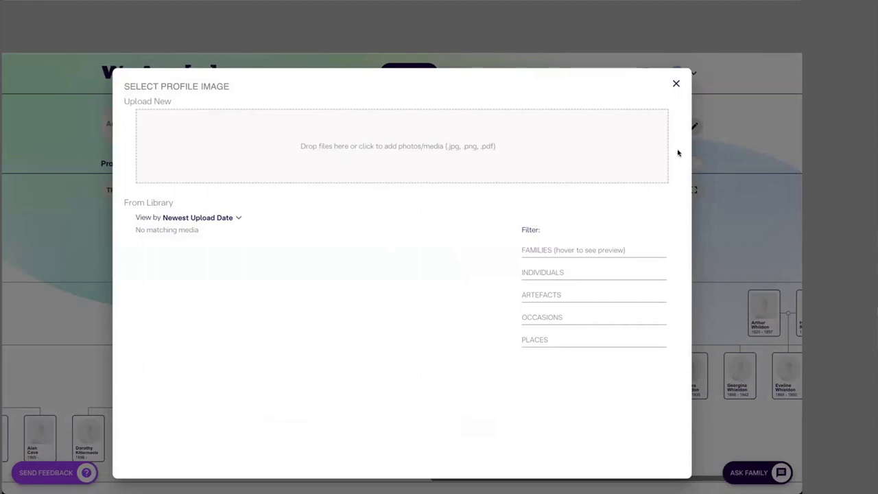
drag(675, 170, 308, 156)
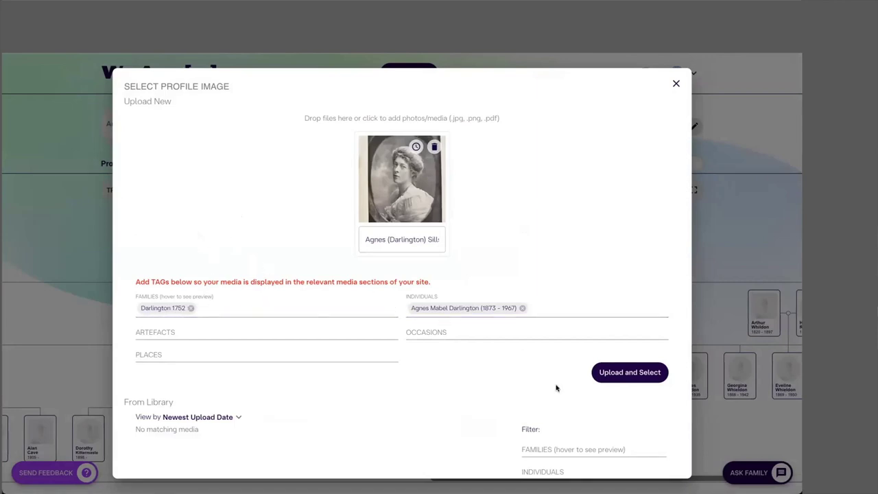
click(629, 372)
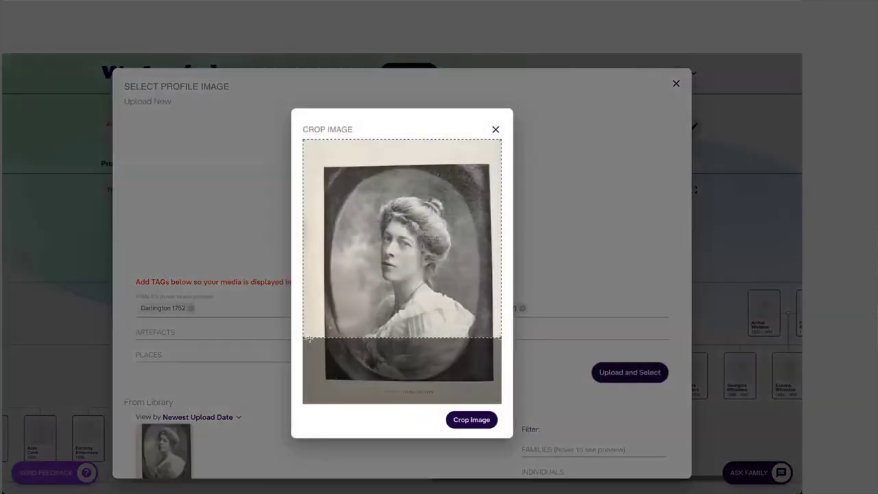
drag(303, 335, 379, 268)
drag(432, 217, 402, 279)
click(456, 418)
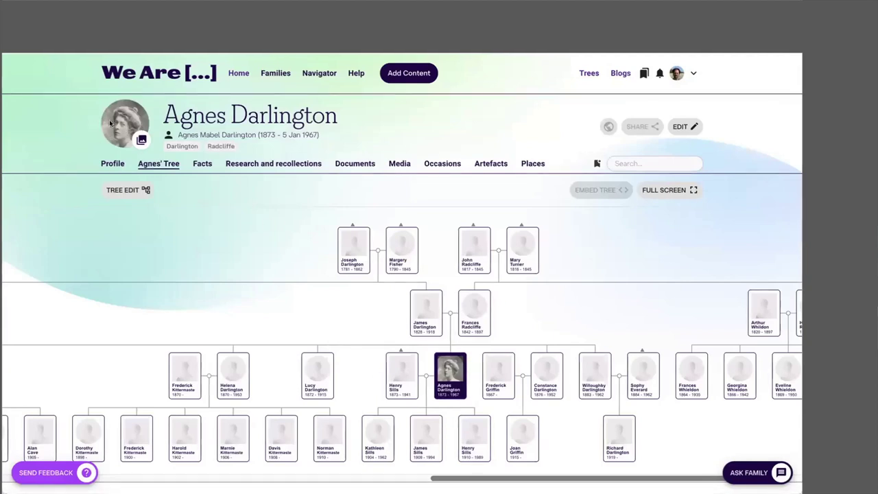
click(398, 374)
click(141, 139)
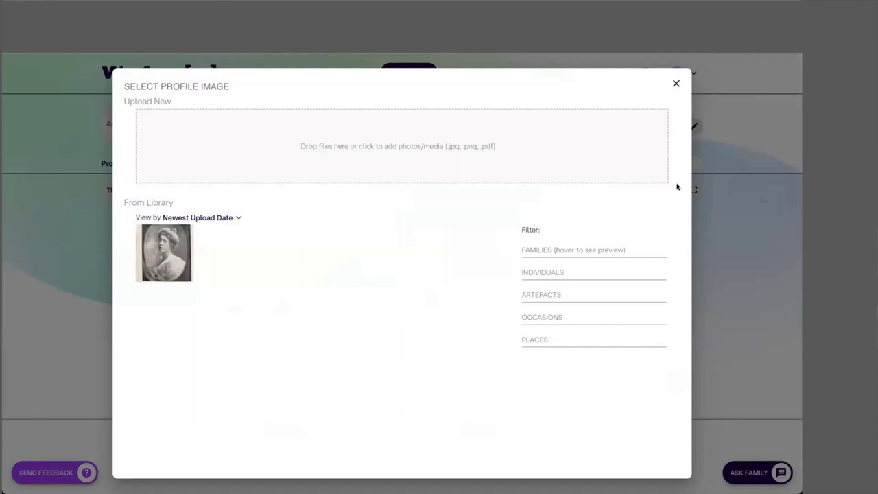
drag(658, 178, 320, 161)
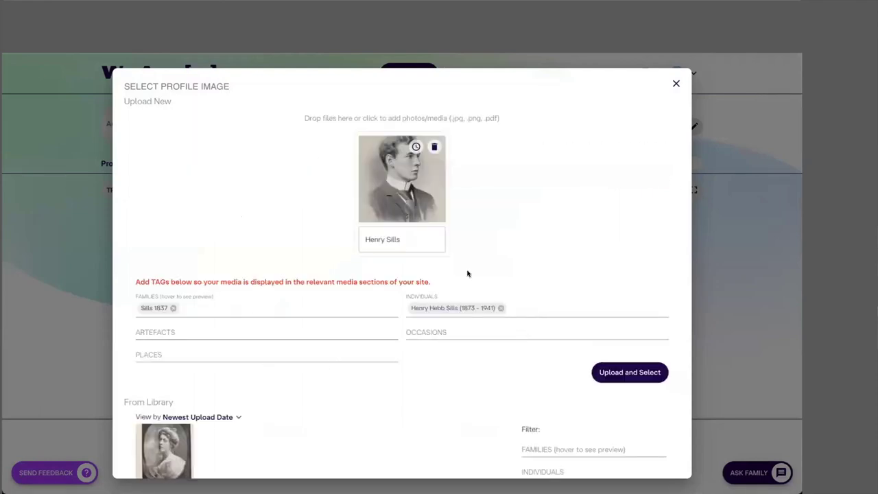
click(631, 372)
drag(300, 335, 351, 297)
drag(419, 248, 396, 251)
click(464, 406)
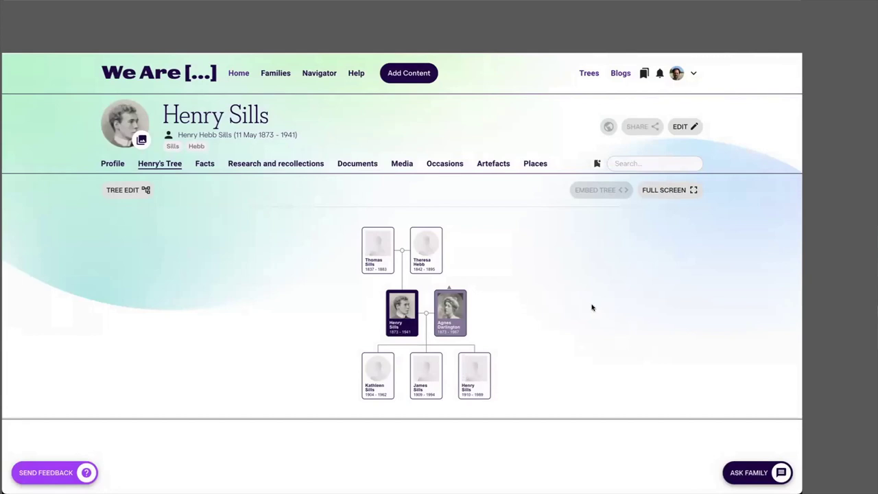
click(423, 369)
click(140, 141)
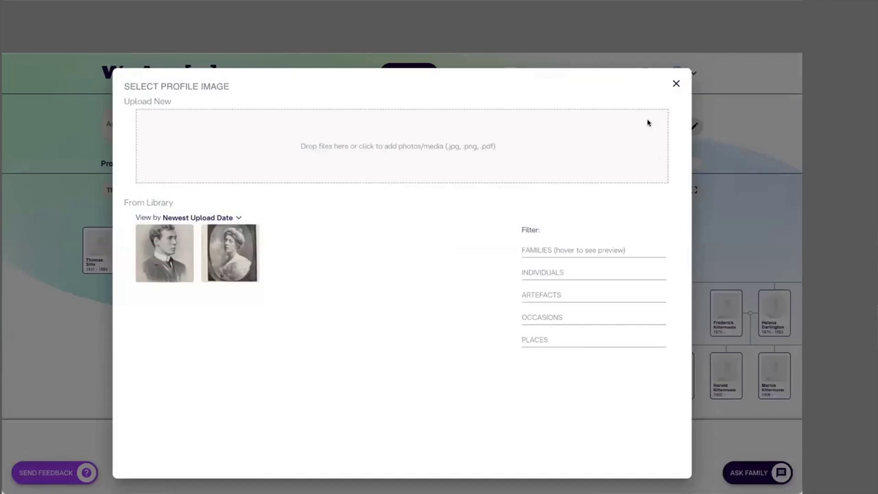
drag(760, 129, 293, 163)
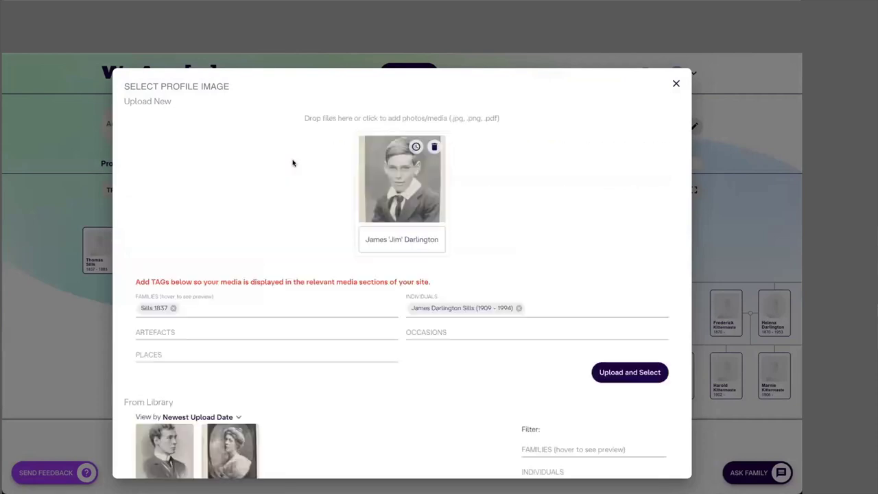
click(633, 373)
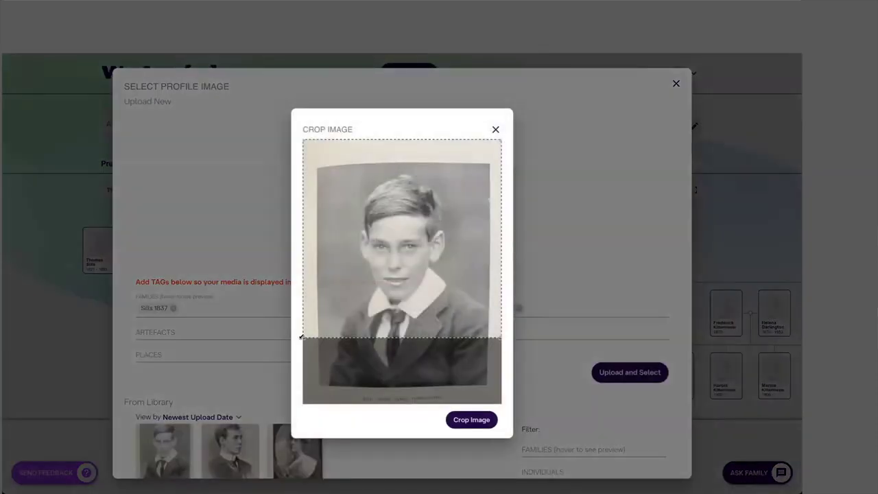
drag(300, 336, 358, 285)
drag(402, 244, 371, 271)
click(471, 418)
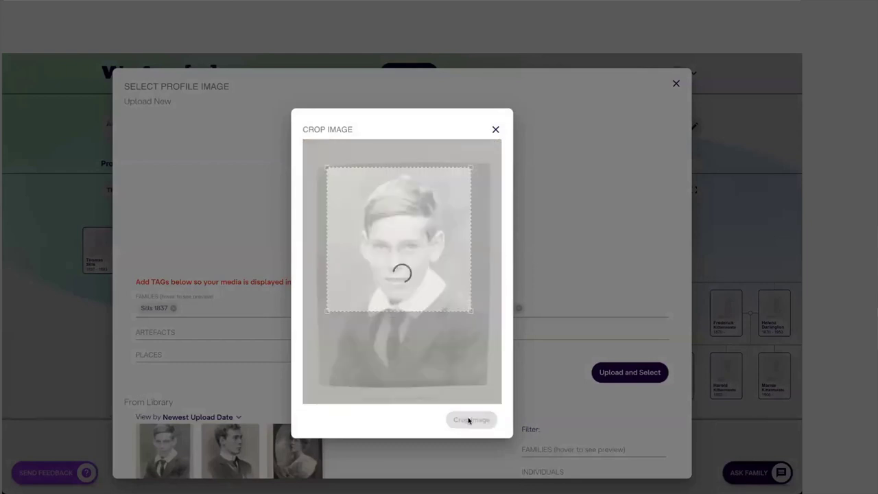
click(241, 370)
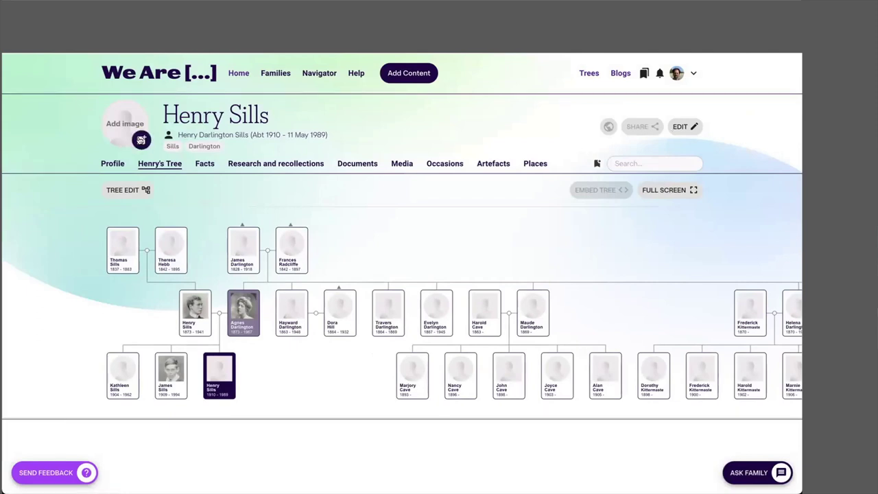
click(140, 140)
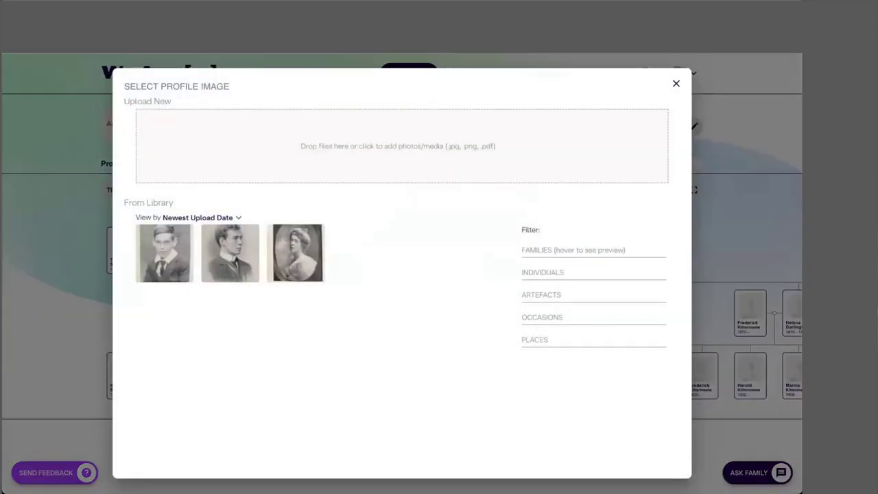
Step: Upload the Jim and Harry photo and crop it tightly to the younger child's face
drag(734, 190, 338, 151)
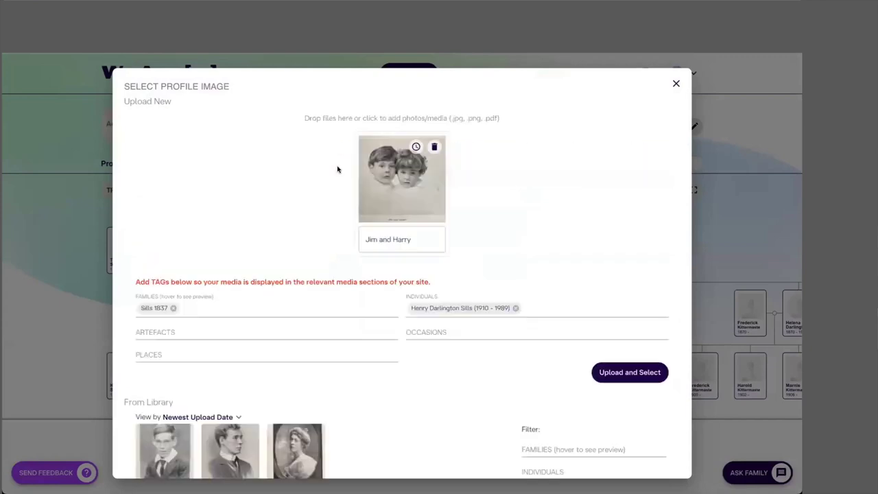
click(630, 372)
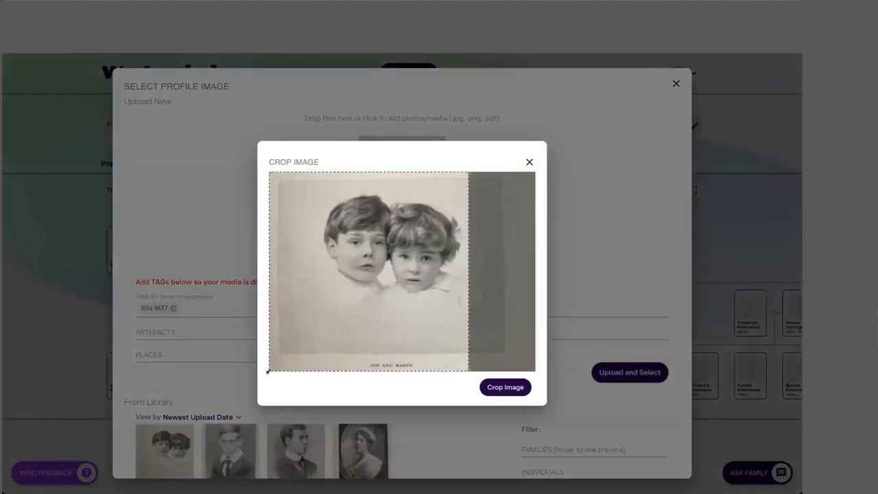
drag(268, 365, 374, 296)
drag(334, 370, 417, 288)
drag(480, 219, 416, 237)
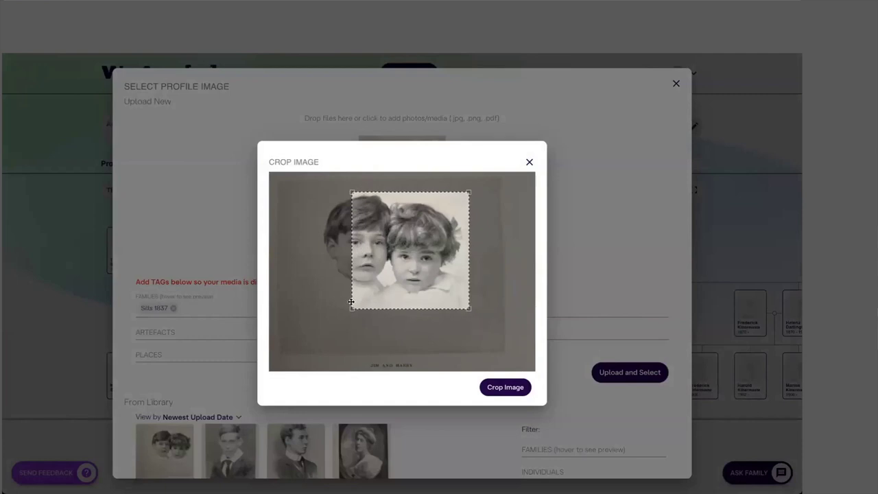
drag(349, 310, 366, 295)
drag(412, 253, 412, 257)
click(511, 388)
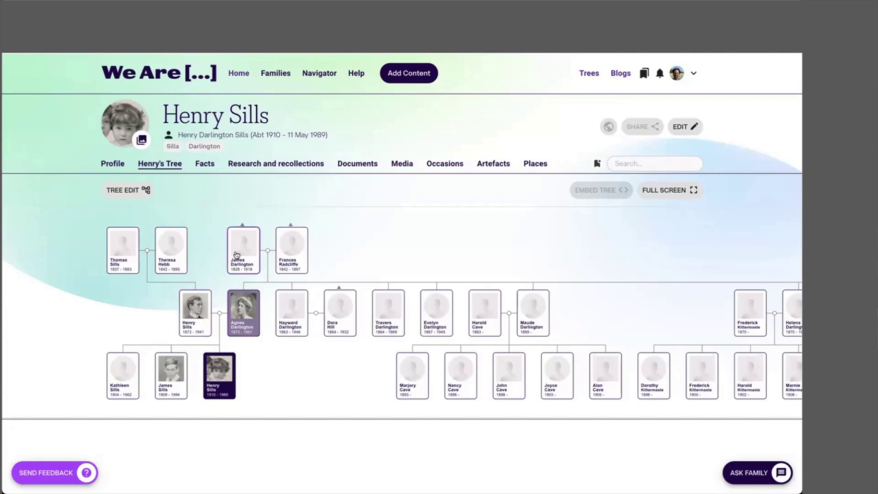
click(240, 250)
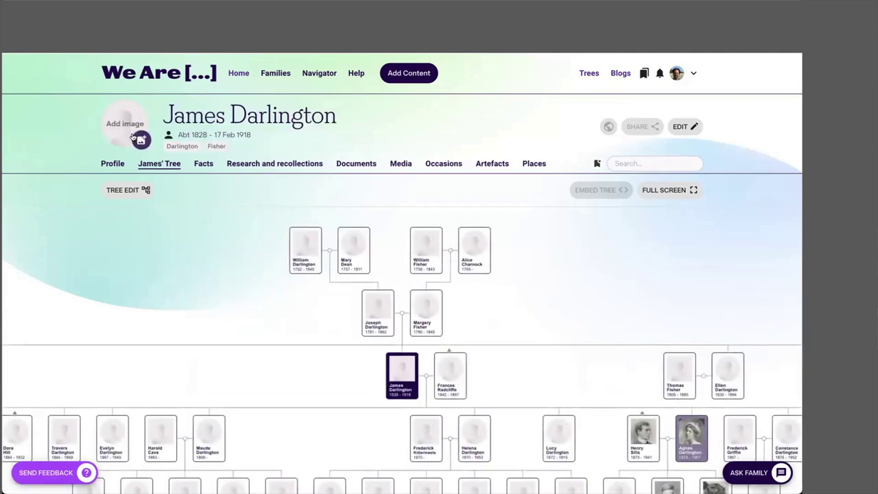
click(133, 138)
click(675, 82)
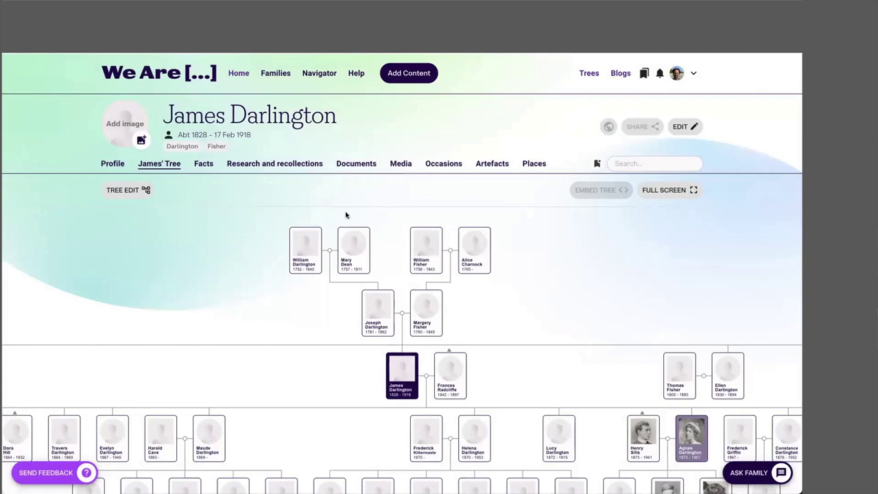
click(141, 140)
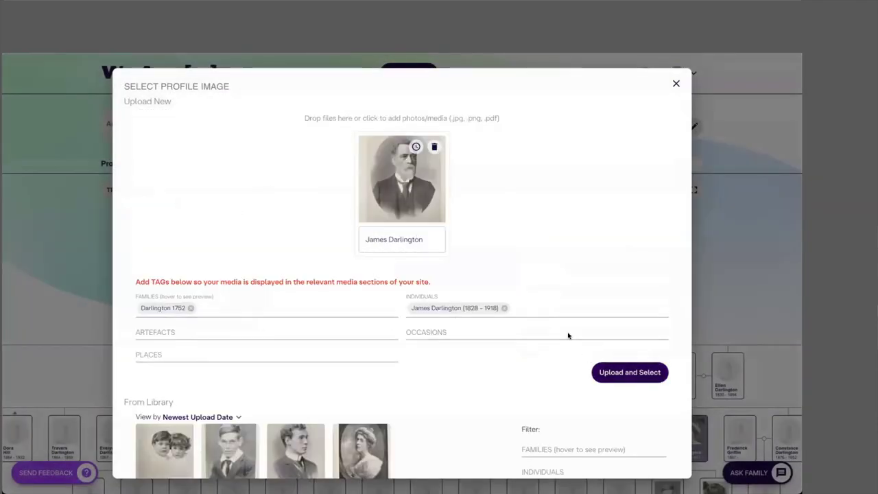
click(626, 376)
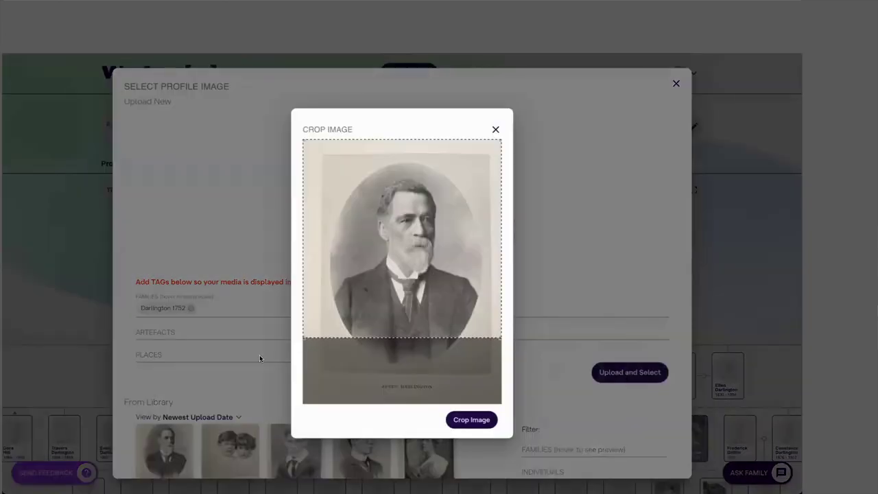
drag(302, 337, 391, 250)
drag(453, 189, 415, 219)
click(466, 421)
click(447, 372)
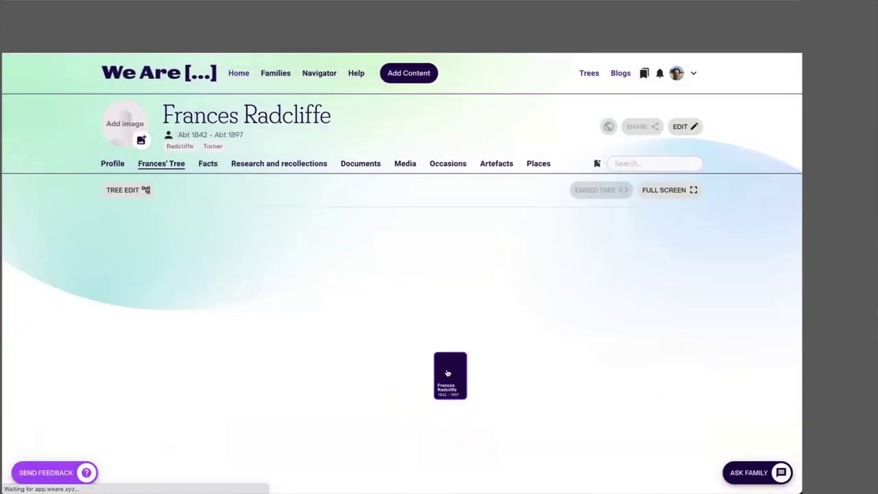
click(140, 138)
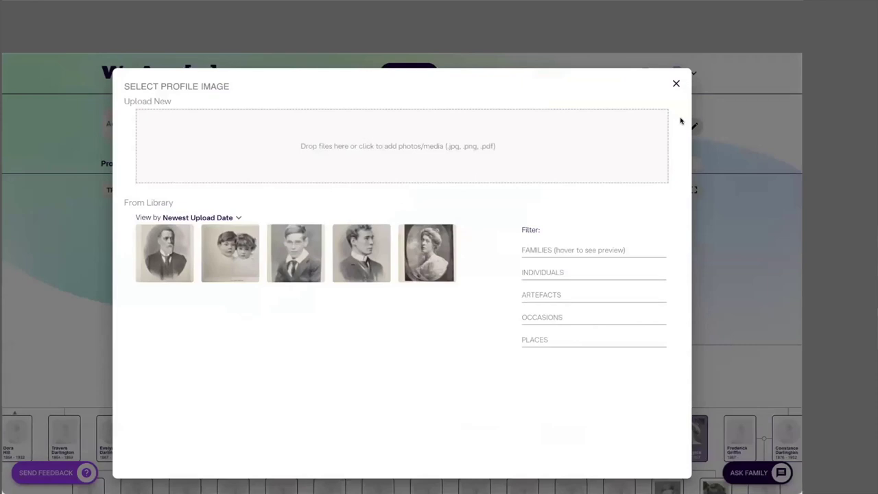
drag(681, 121, 367, 145)
click(621, 372)
drag(306, 335, 391, 247)
drag(436, 216, 386, 271)
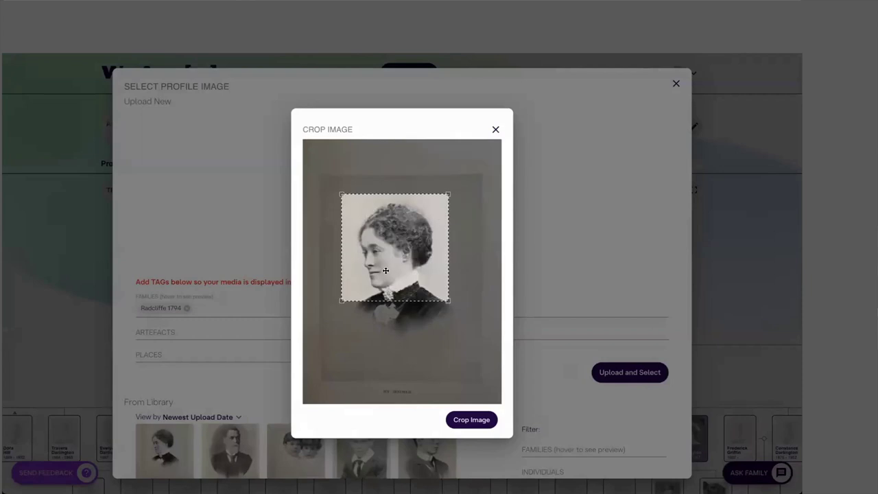
click(470, 419)
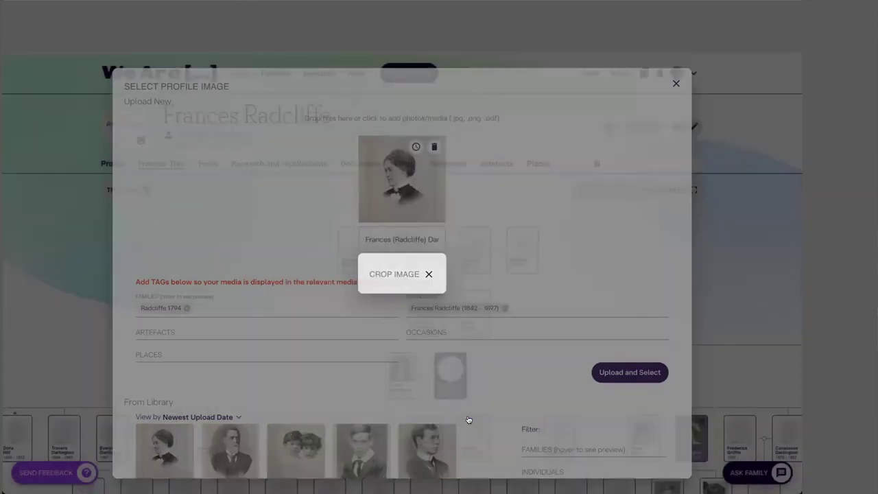
scroll(495, 360, down, 3)
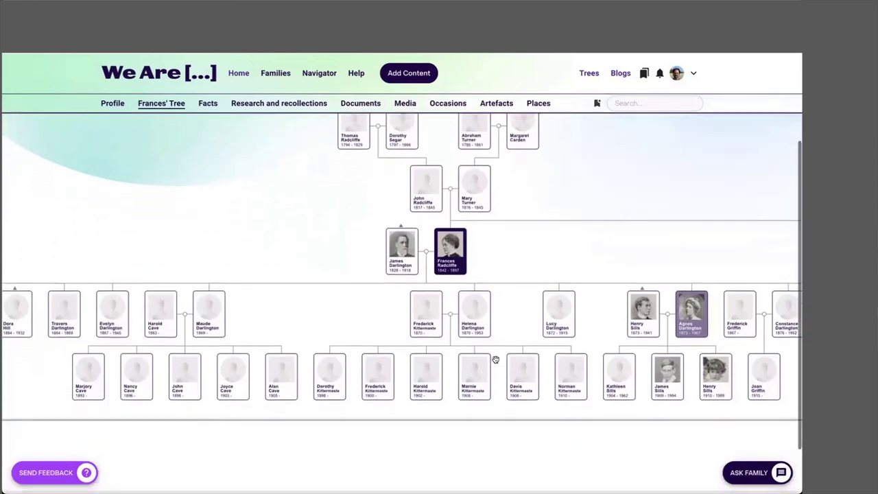
scroll(495, 359, up, 1)
scroll(495, 359, down, 1)
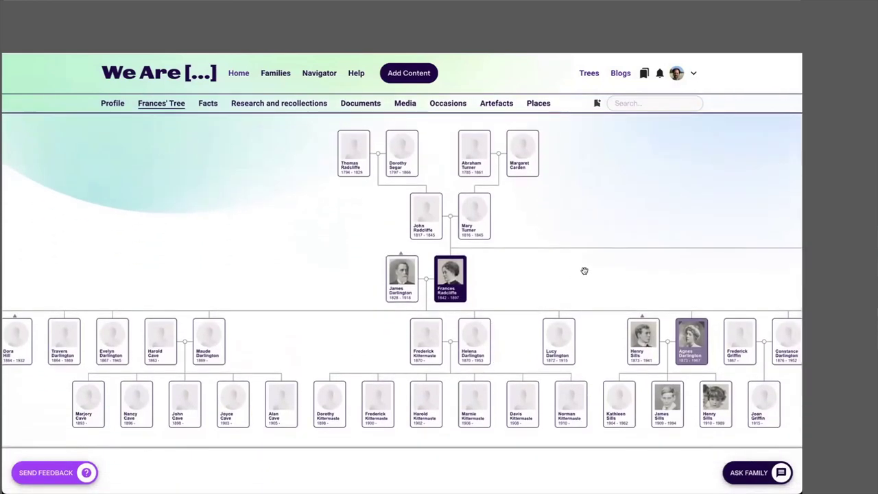
scroll(584, 271, right, 2)
scroll(583, 271, right, 5)
scroll(583, 270, down, 1)
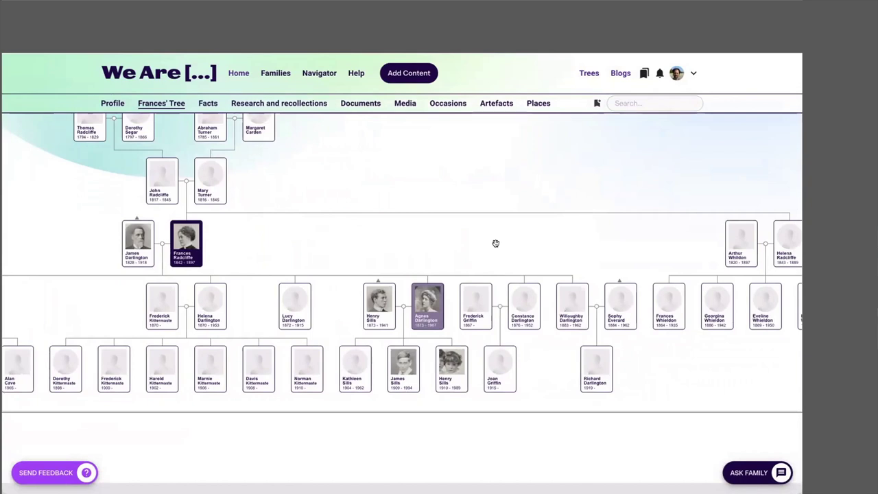
scroll(494, 243, down, 1)
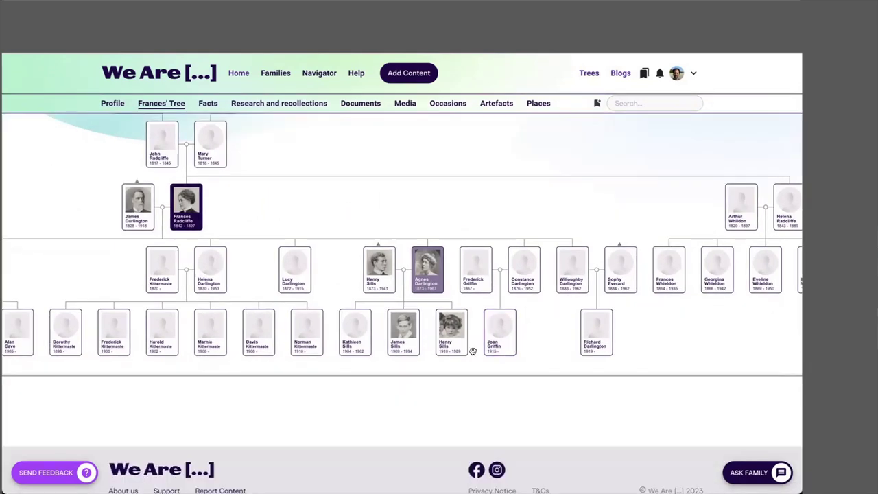
scroll(316, 212, up, 1)
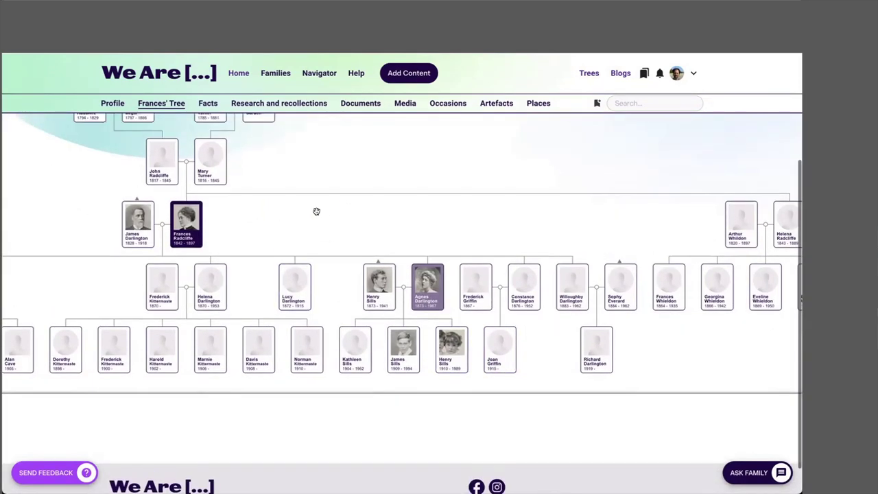
scroll(309, 227, up, 1)
scroll(308, 233, up, 2)
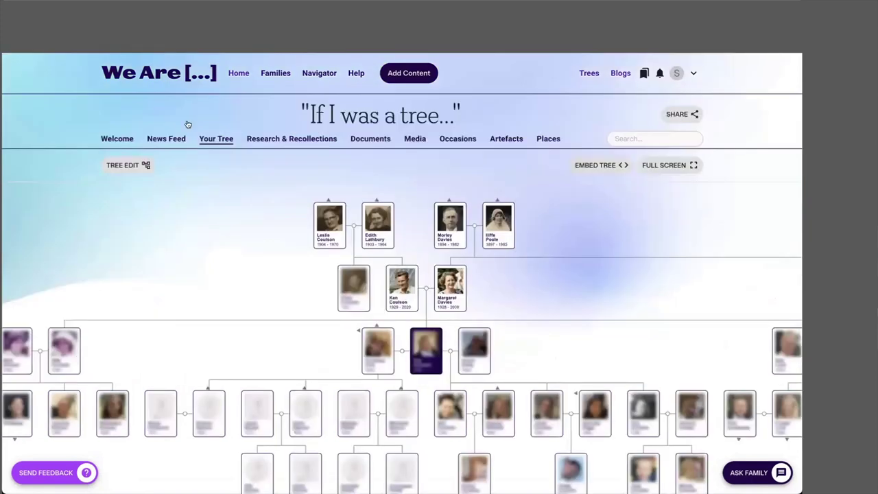
scroll(463, 277, down, 1)
scroll(464, 272, right, 5)
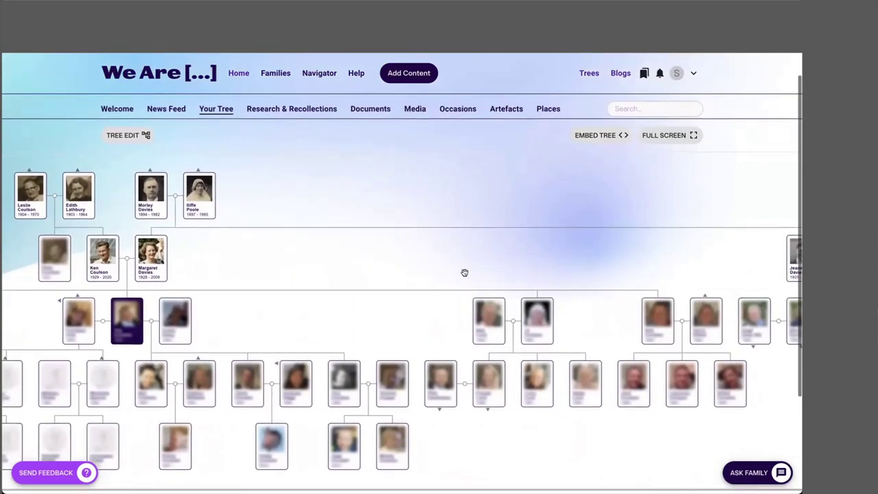
scroll(446, 294, down, 1)
scroll(411, 350, down, 2)
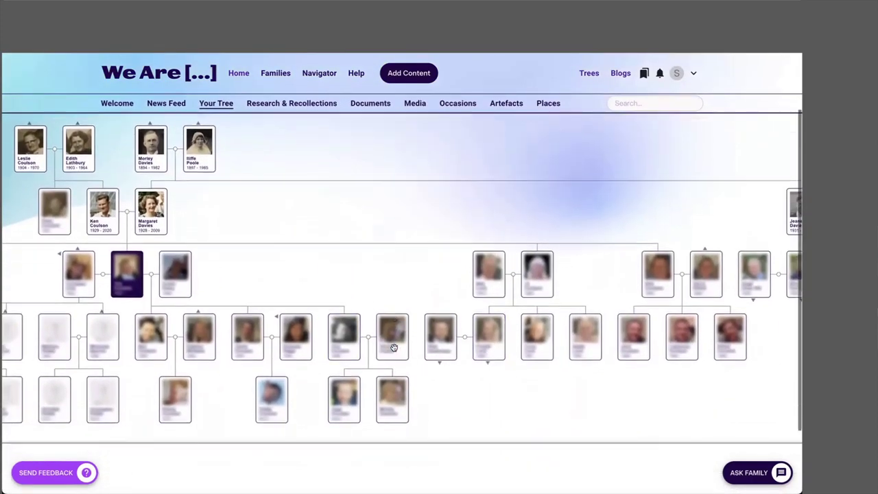
scroll(420, 309, up, 1)
scroll(420, 310, right, 4)
scroll(420, 309, left, 5)
scroll(421, 312, right, 7)
scroll(421, 310, left, 1)
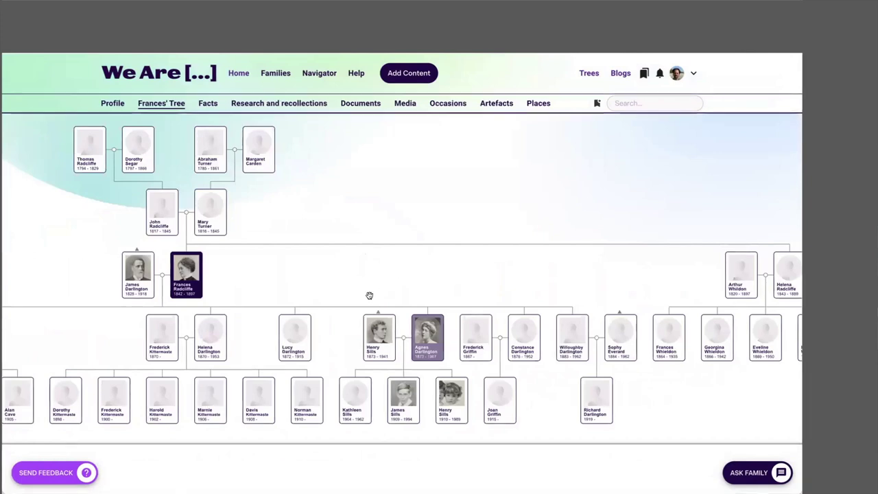
click(427, 320)
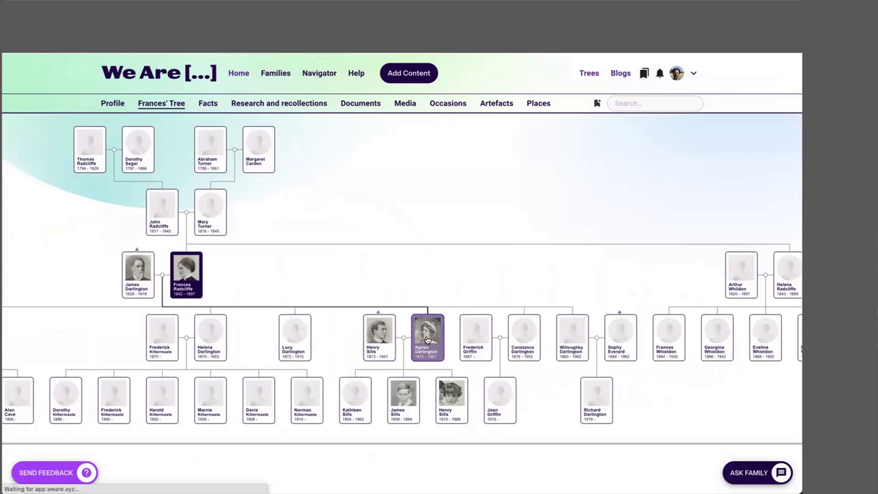
click(425, 314)
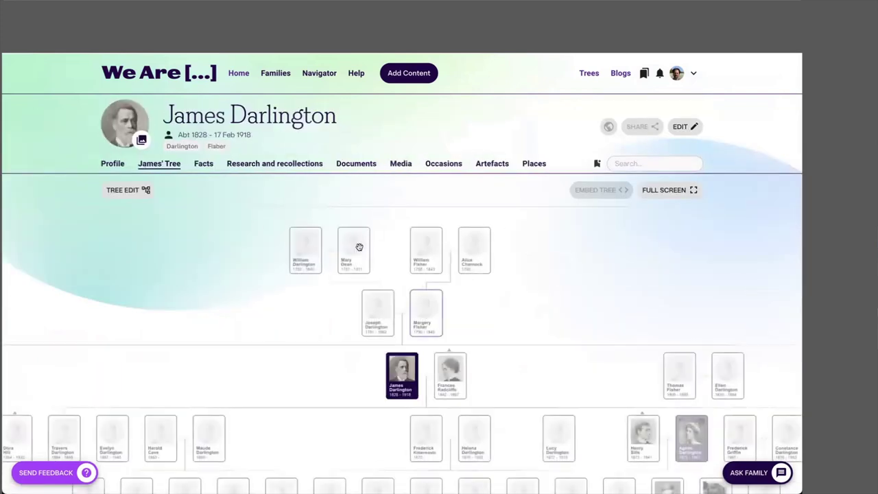
click(400, 164)
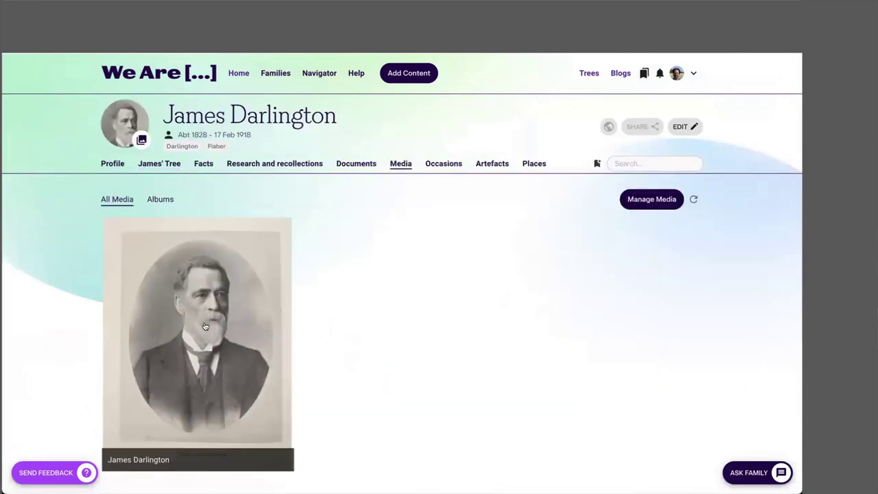
scroll(205, 327, down, 1)
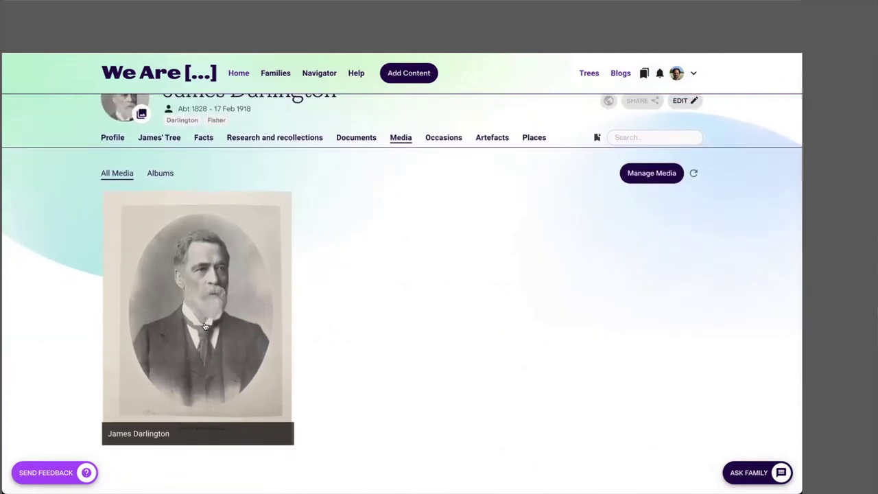
scroll(204, 327, up, 1)
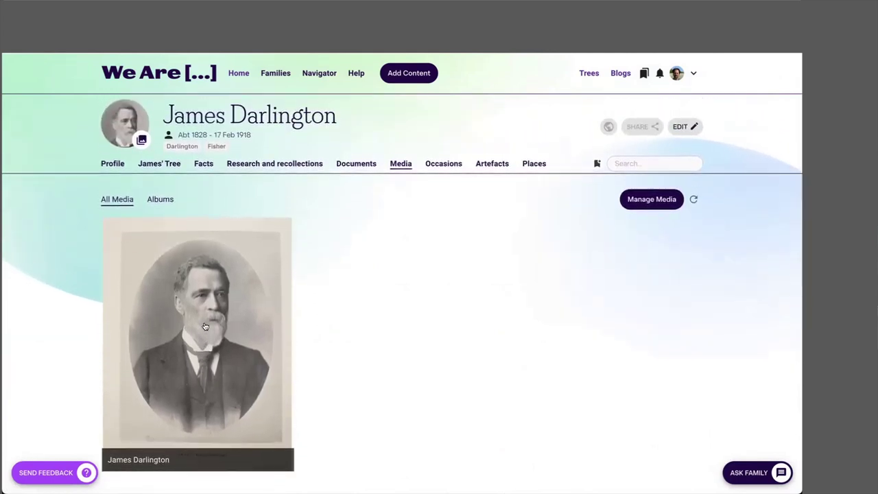
click(156, 167)
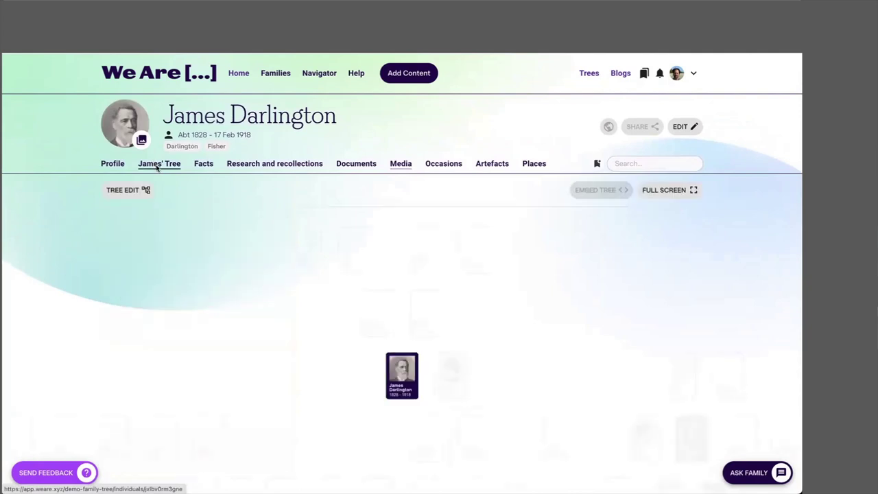
scroll(254, 300, down, 2)
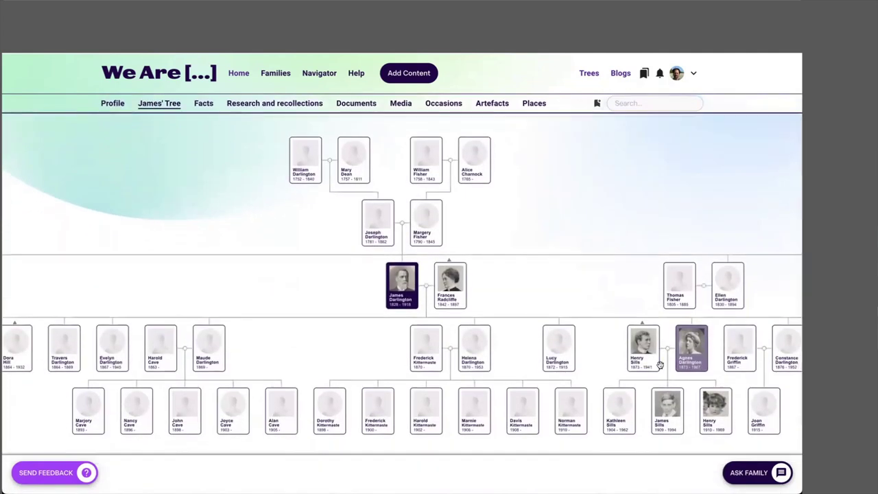
click(714, 410)
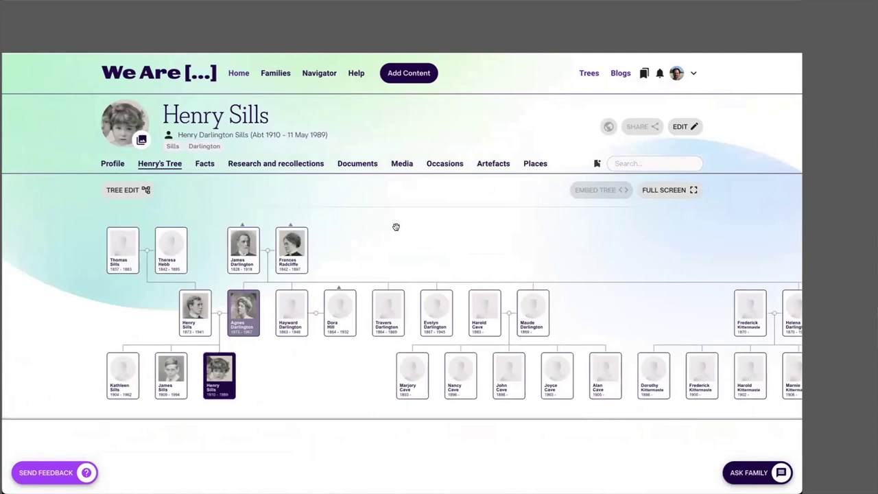
click(402, 163)
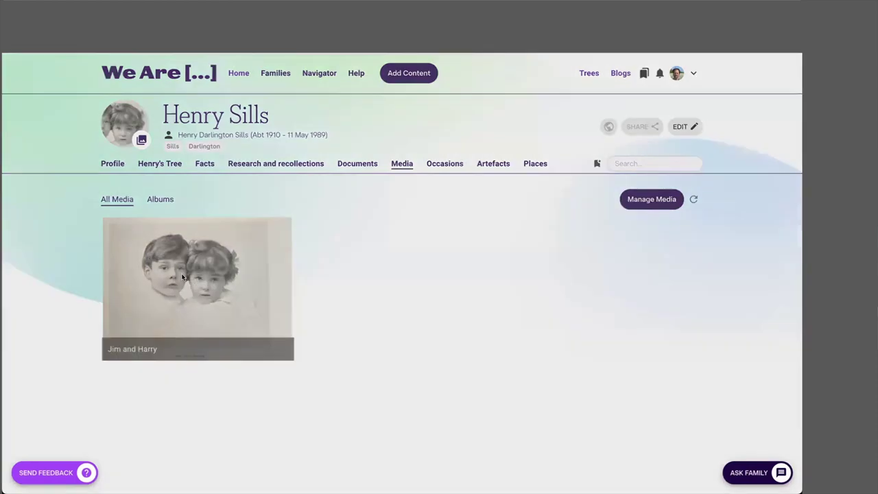
click(182, 277)
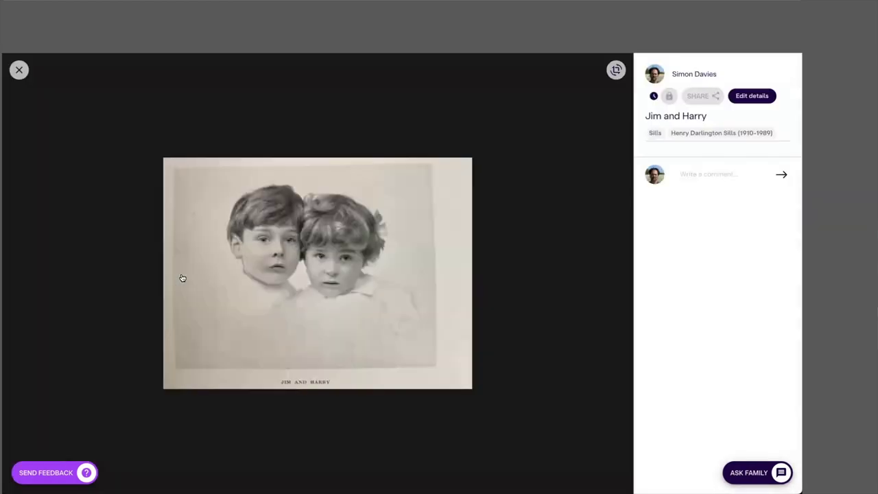
click(754, 98)
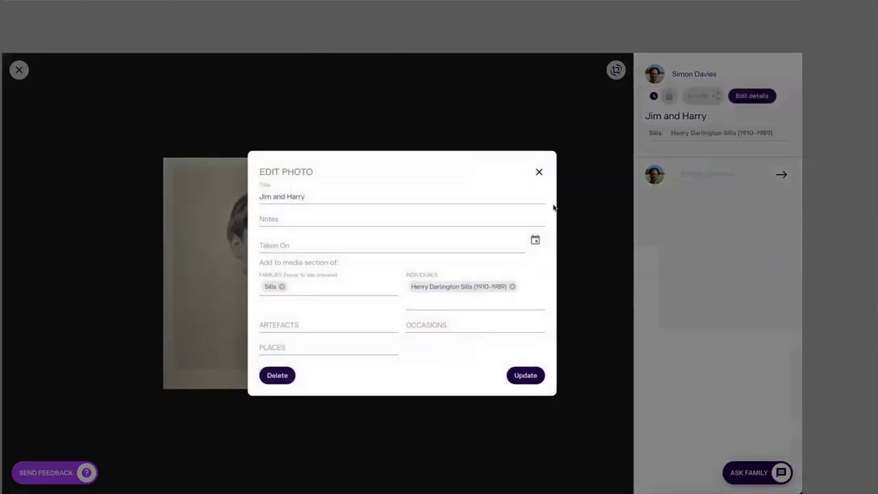
click(453, 299)
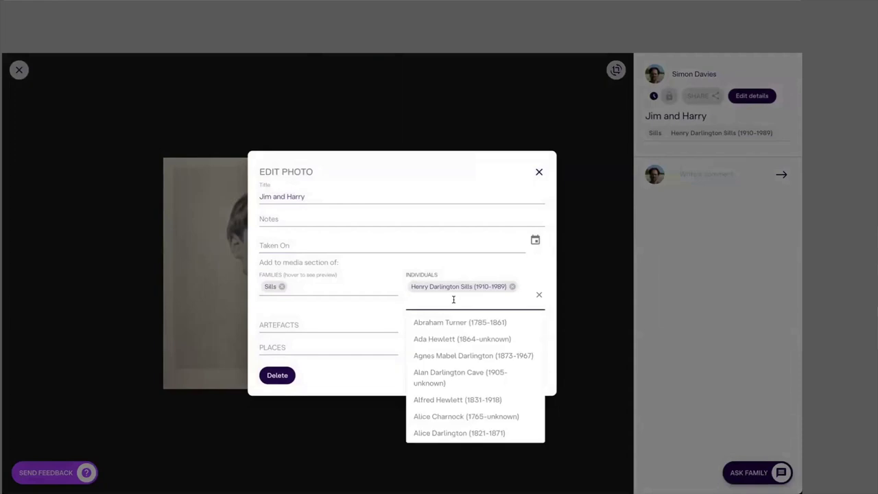
text(james)
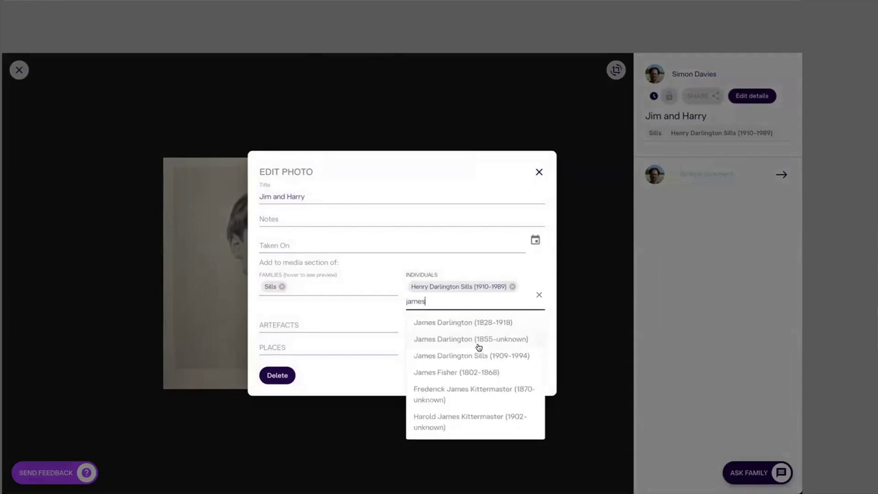
click(450, 356)
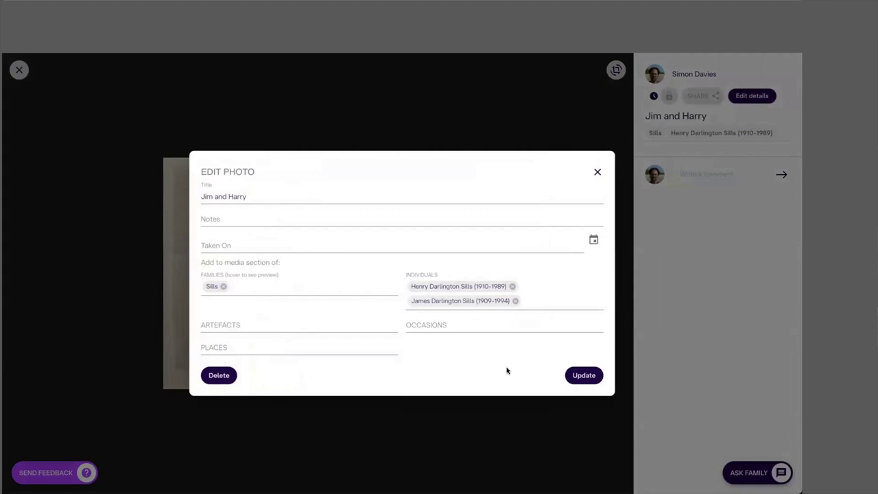
click(583, 375)
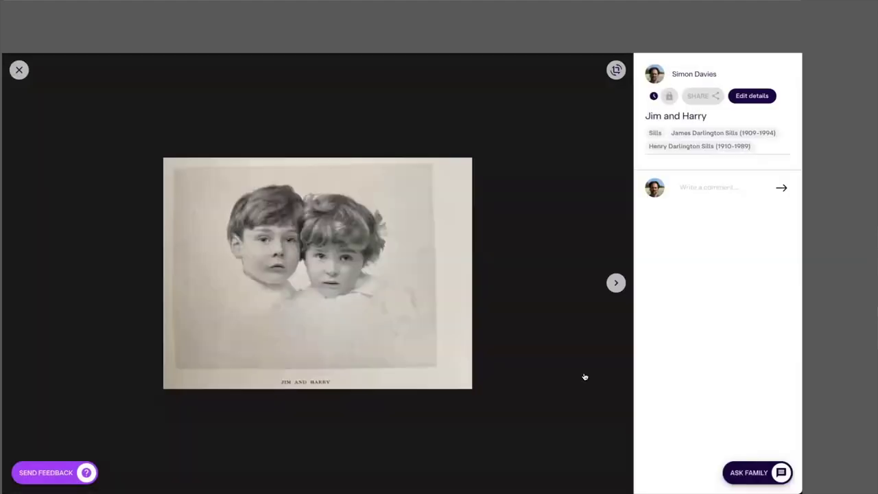
click(19, 70)
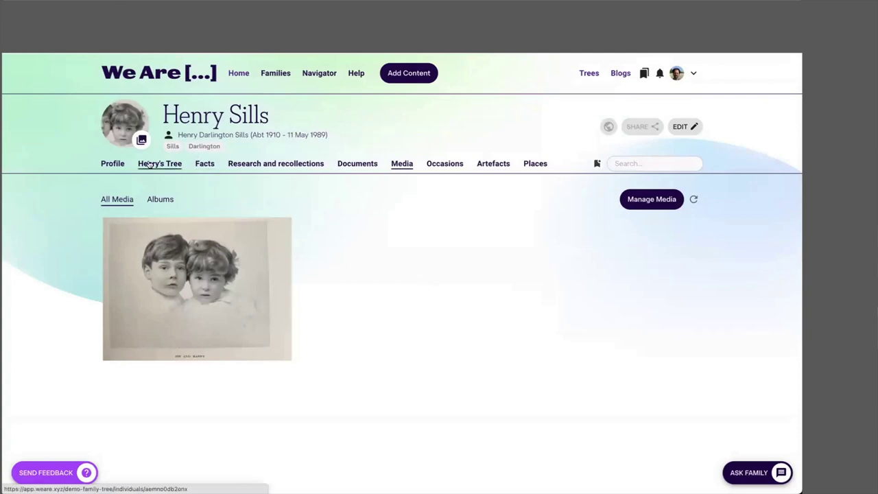
click(160, 163)
click(183, 375)
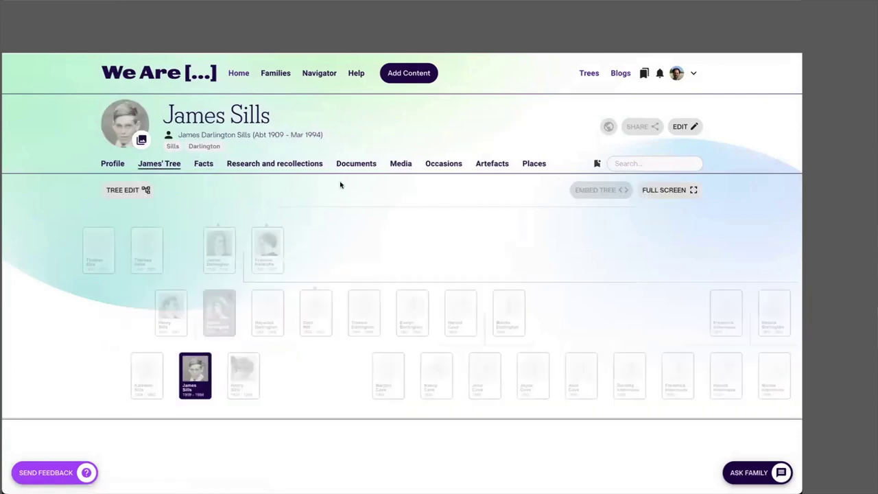
click(404, 164)
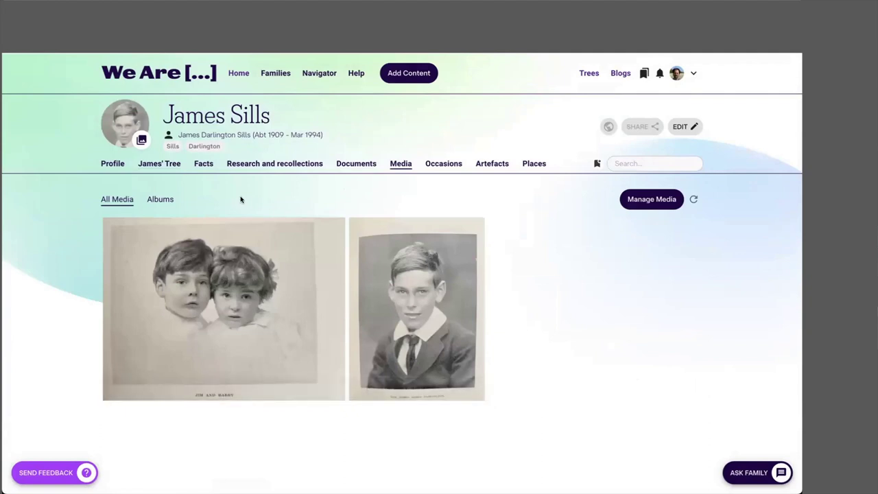
click(161, 163)
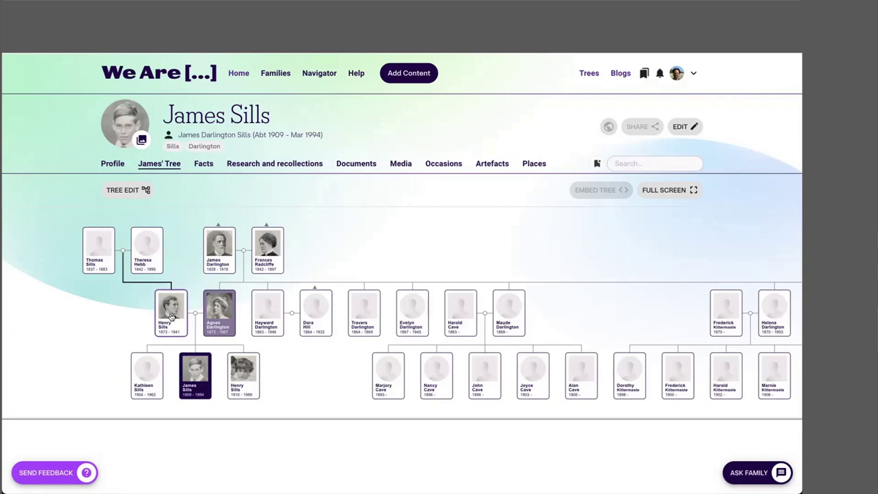
click(215, 312)
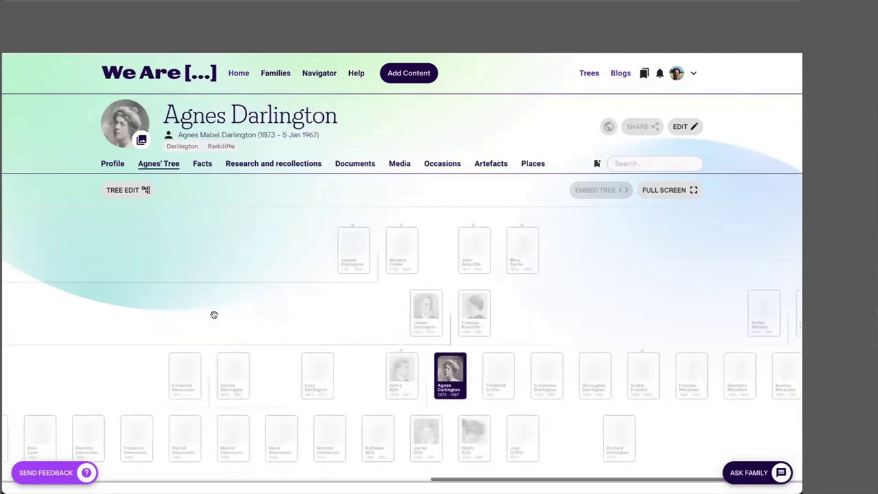
click(403, 377)
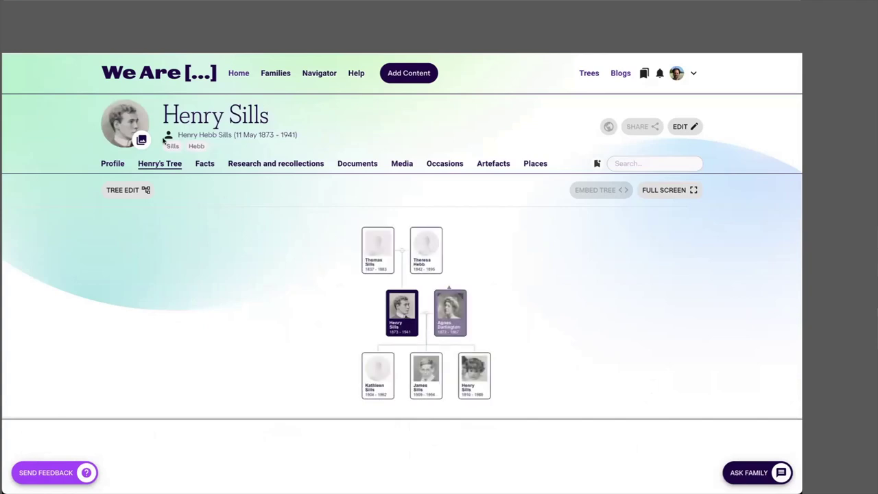
click(174, 146)
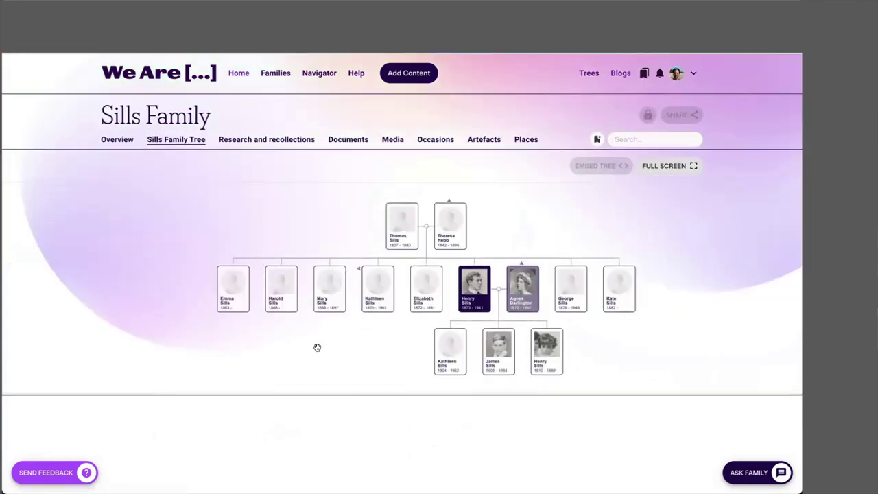
scroll(317, 347, down, 1)
scroll(317, 347, up, 1)
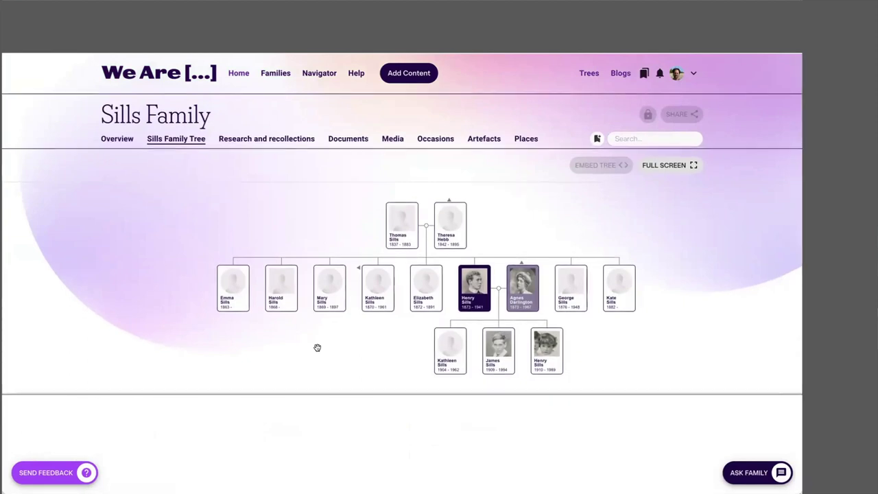
Step: Open the Sills Family media gallery and start adding new media via Manage Media
click(392, 139)
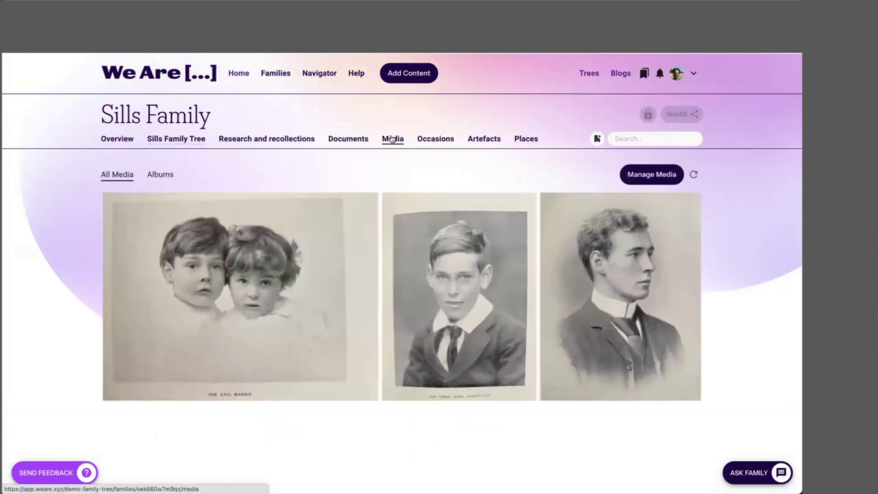
click(650, 175)
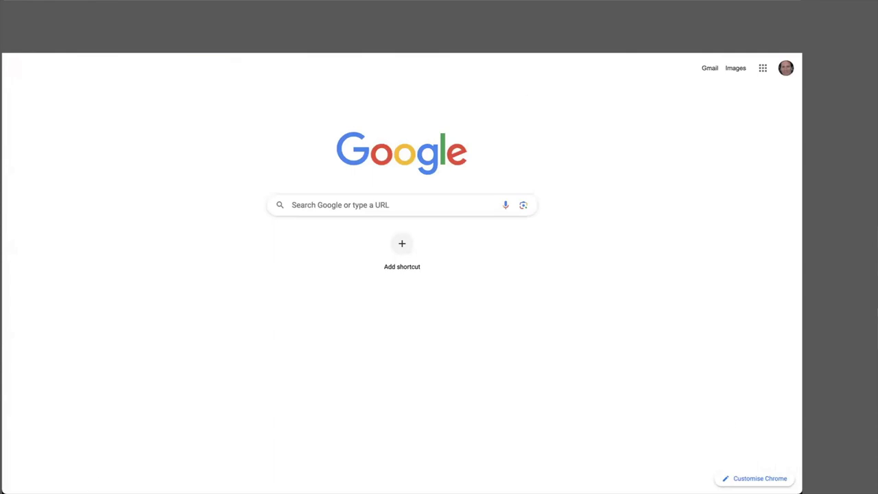
Step: Resize the photos to 50% as JPEG at 80% quality and download the zip
scroll(704, 267, down, 10)
scroll(705, 267, down, 10)
click(685, 134)
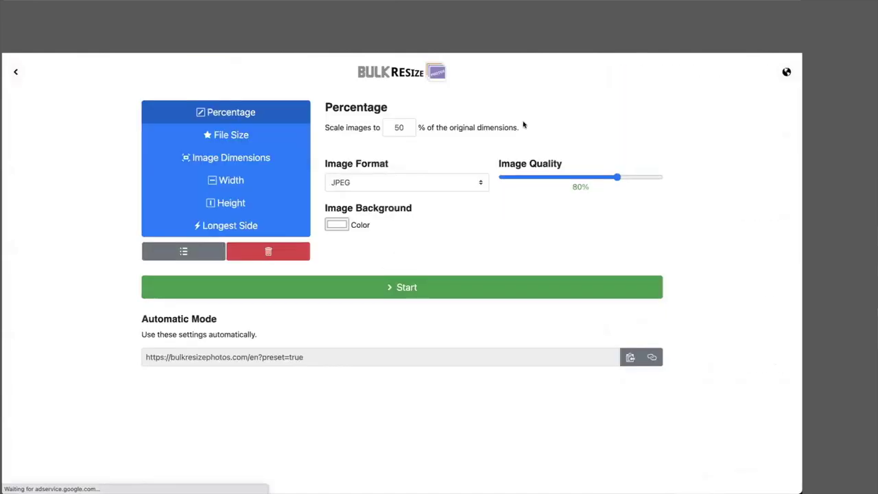
click(410, 292)
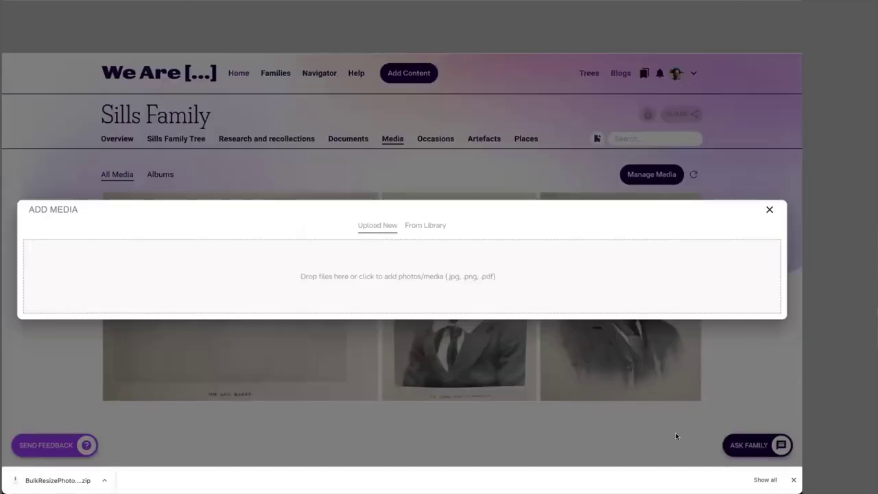
Step: Add the nine resized photos to Sills Family media tagged Sills 1837, then close the dialog
drag(668, 348, 276, 266)
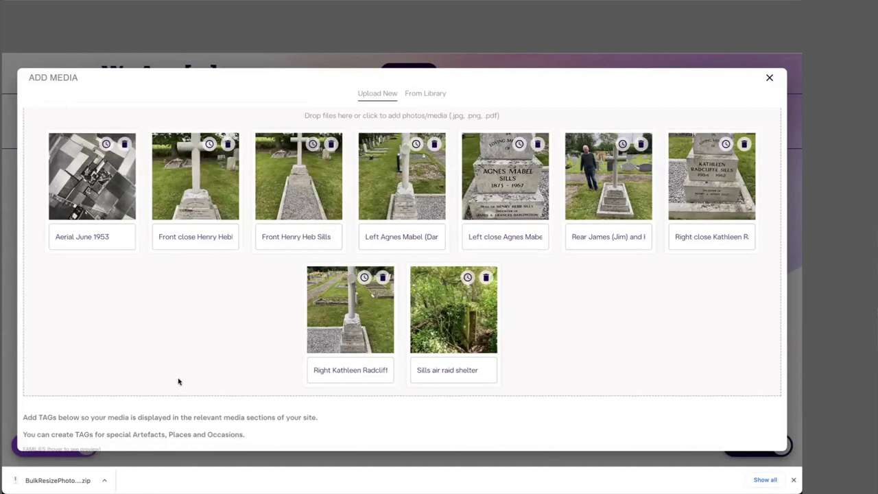
scroll(178, 381, down, 3)
click(755, 436)
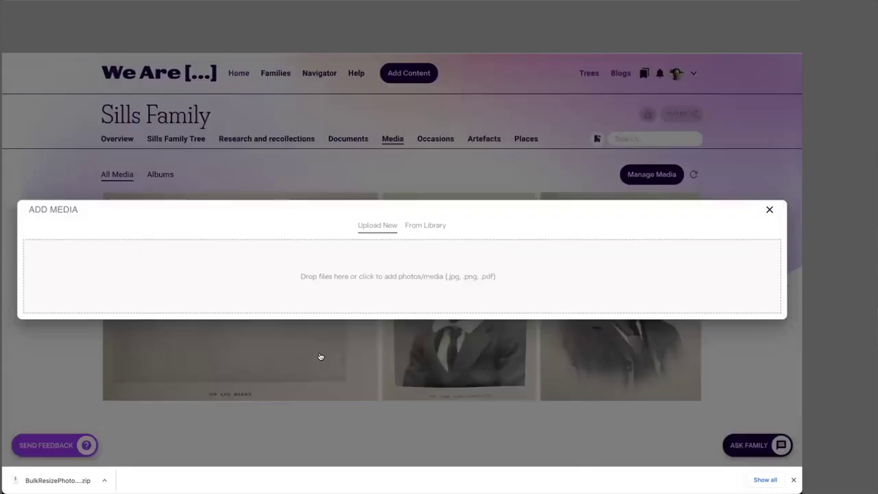
click(319, 356)
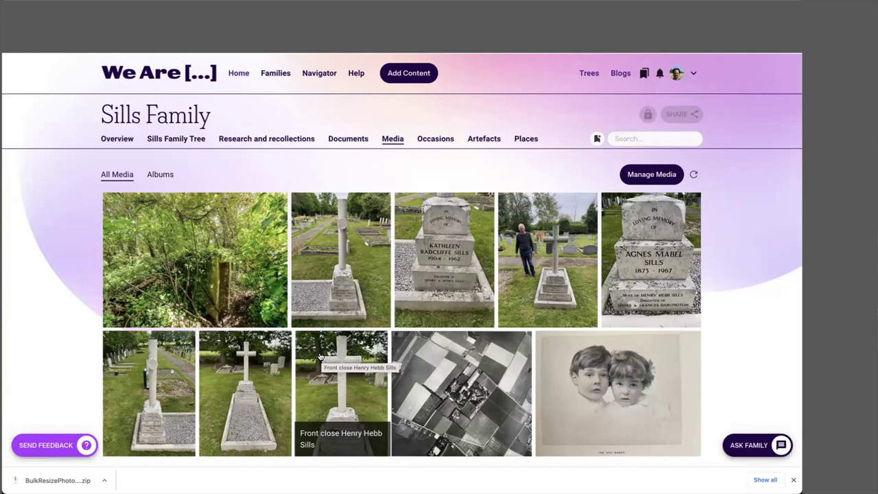
scroll(312, 347, down, 2)
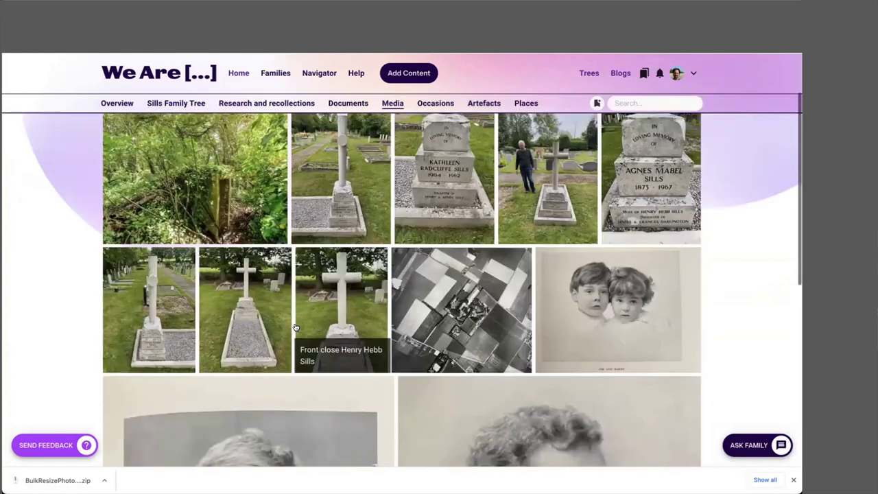
scroll(296, 328, up, 2)
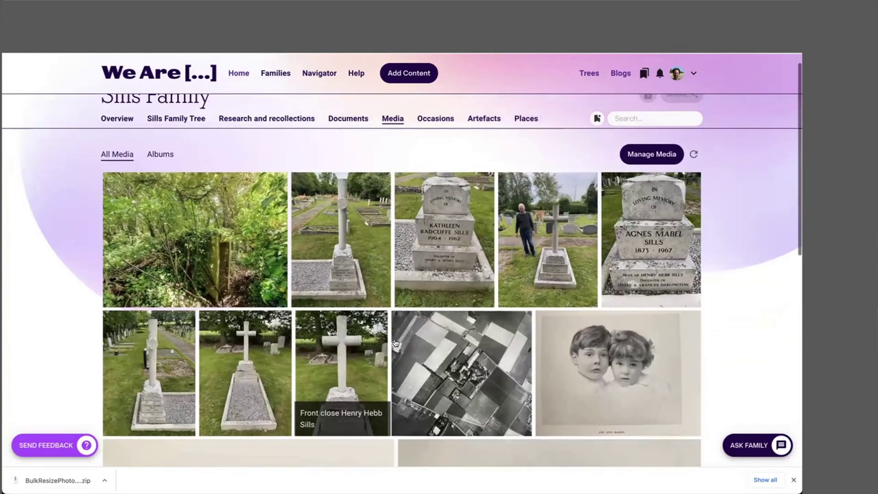
click(462, 369)
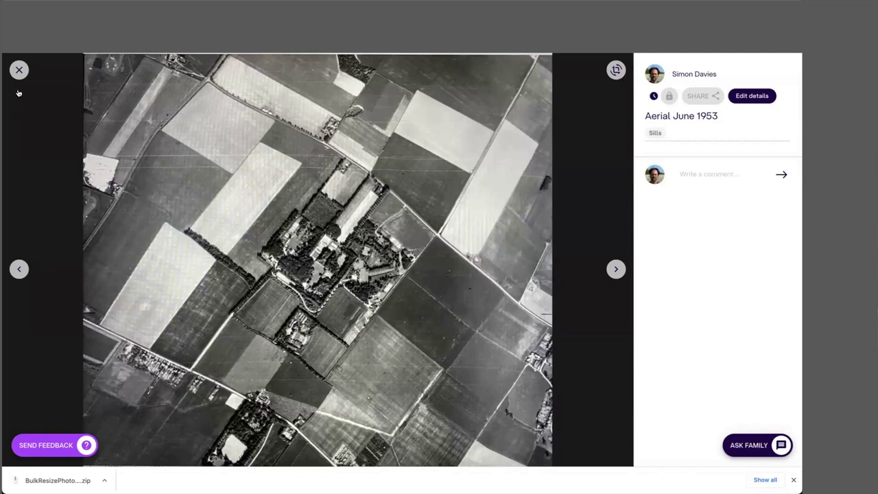
click(18, 70)
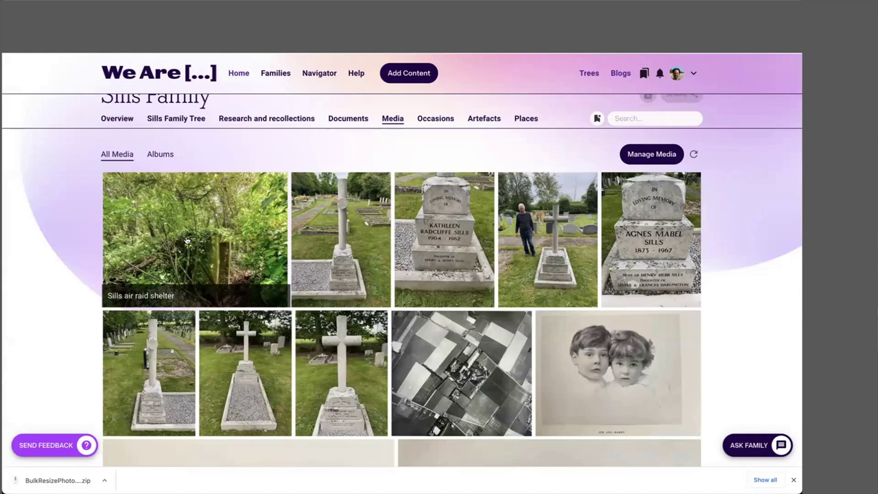
click(186, 241)
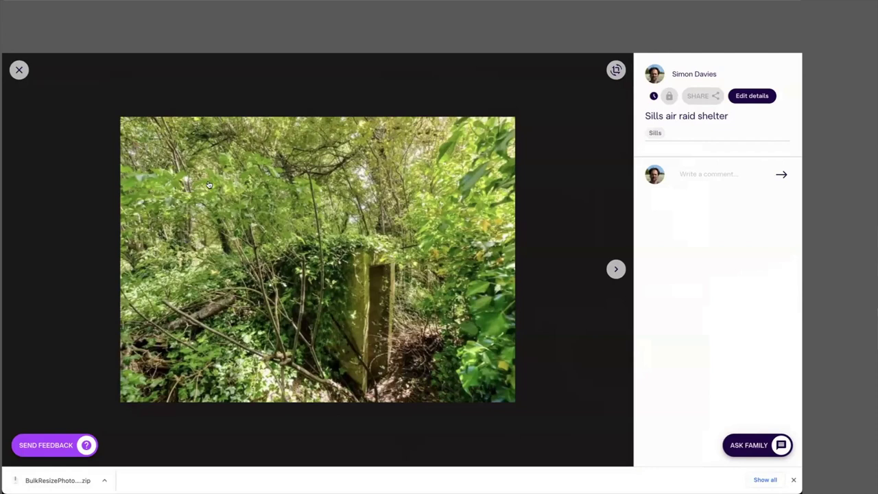
click(19, 70)
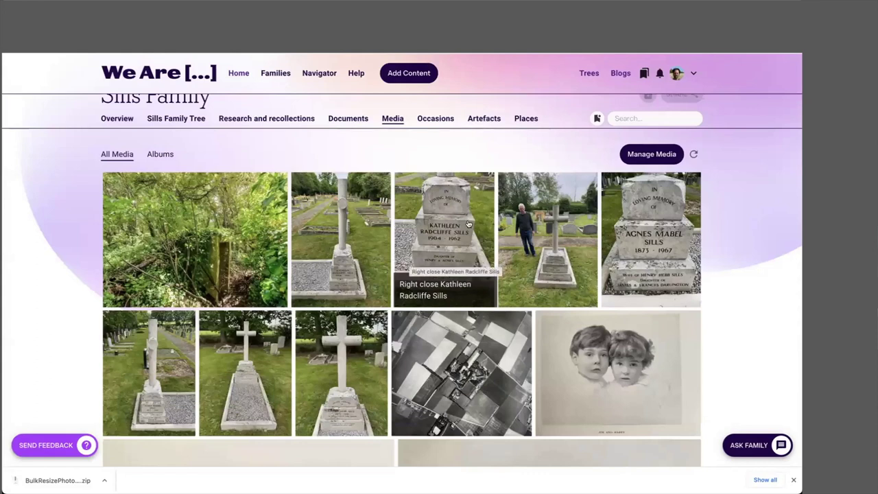
click(337, 354)
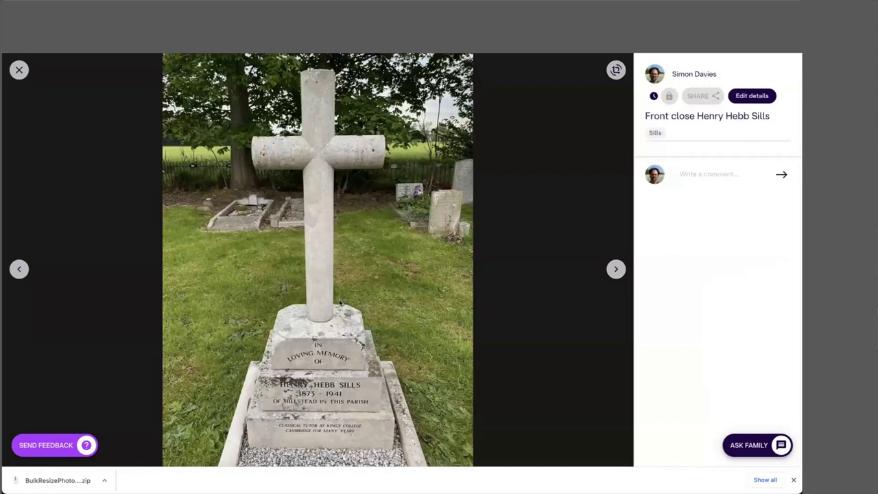
Step: Tag the open grave photo with the person it commemorates, save, and close it
click(751, 95)
click(426, 280)
text(henr)
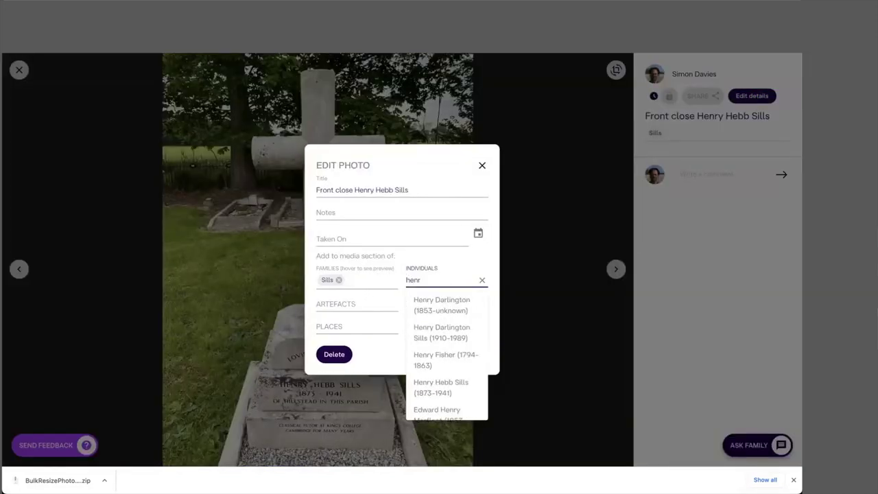
click(436, 386)
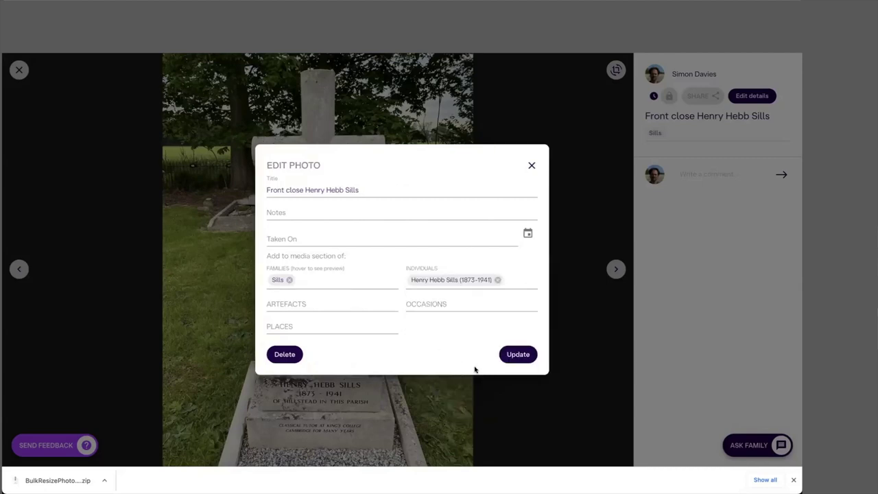
click(517, 355)
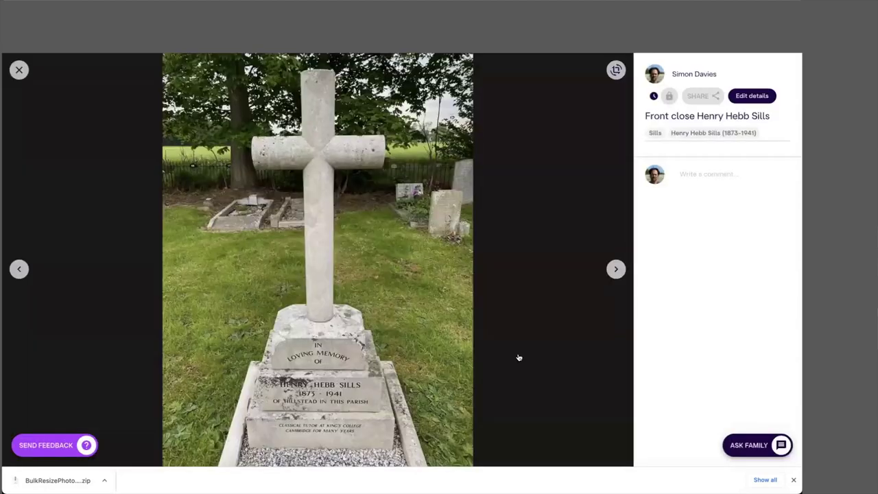
click(19, 70)
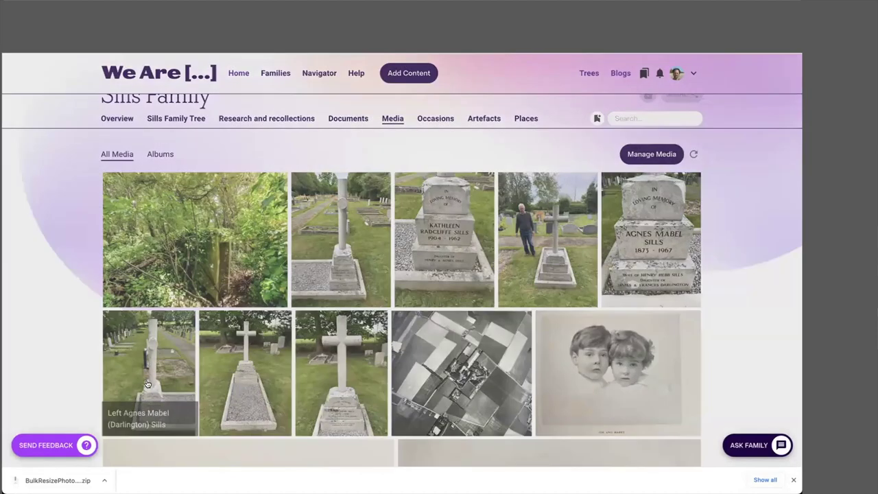
Step: Tag the left grave photo with the woman it commemorates and save it
click(147, 384)
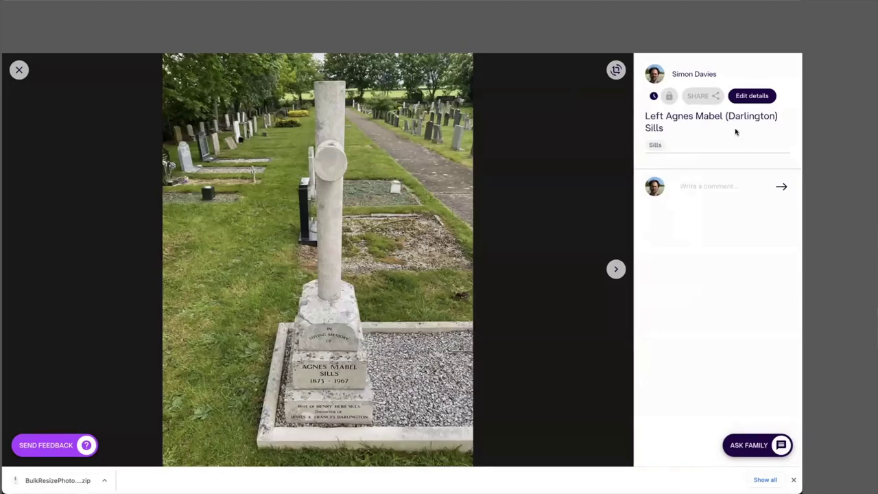
click(752, 96)
click(412, 278)
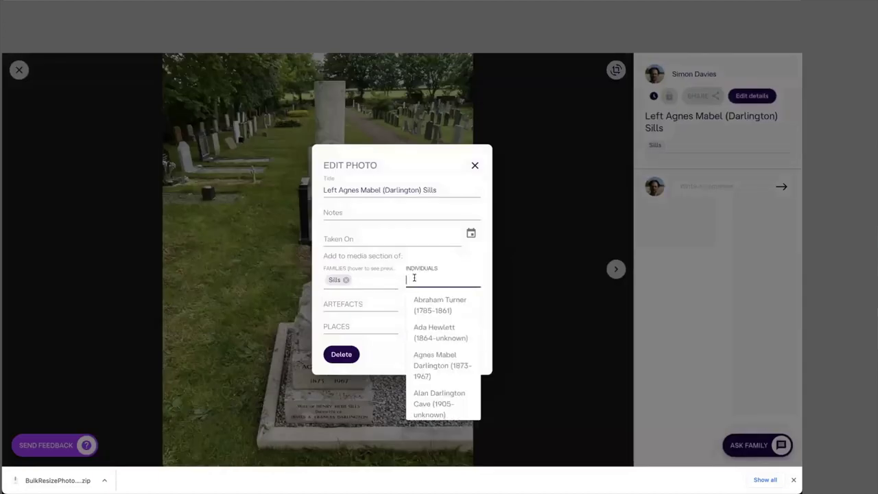
click(442, 364)
click(528, 361)
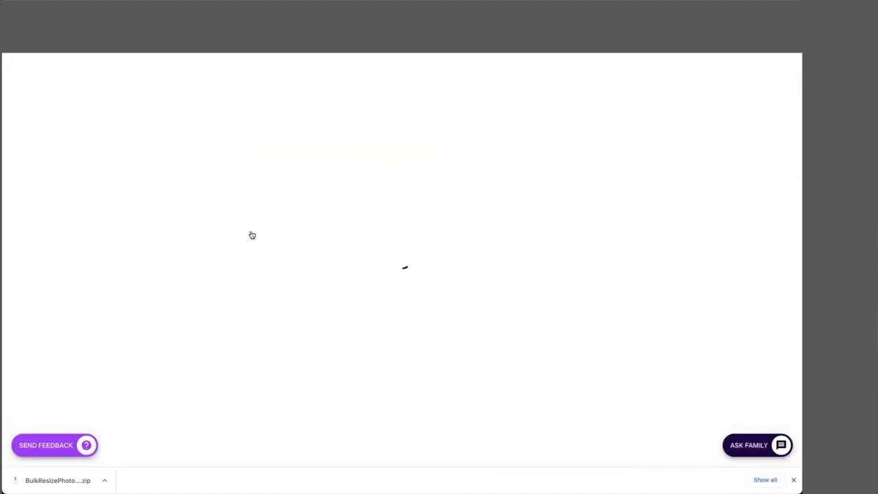
click(17, 69)
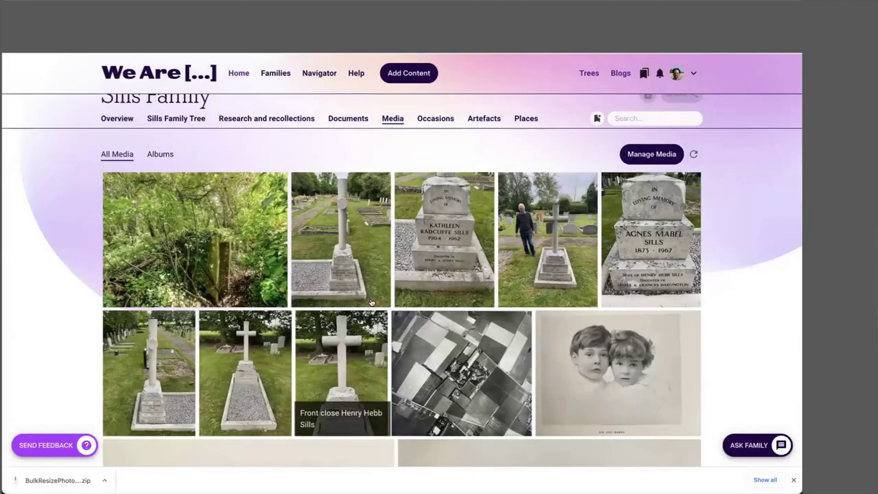
Step: Tag the right grave photo with the daughter named on the grave and save
click(340, 235)
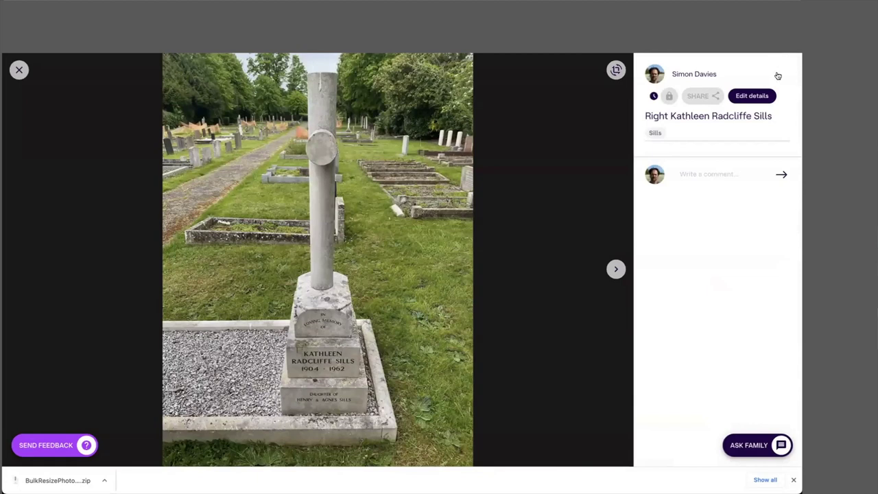
click(751, 96)
click(423, 287)
click(439, 301)
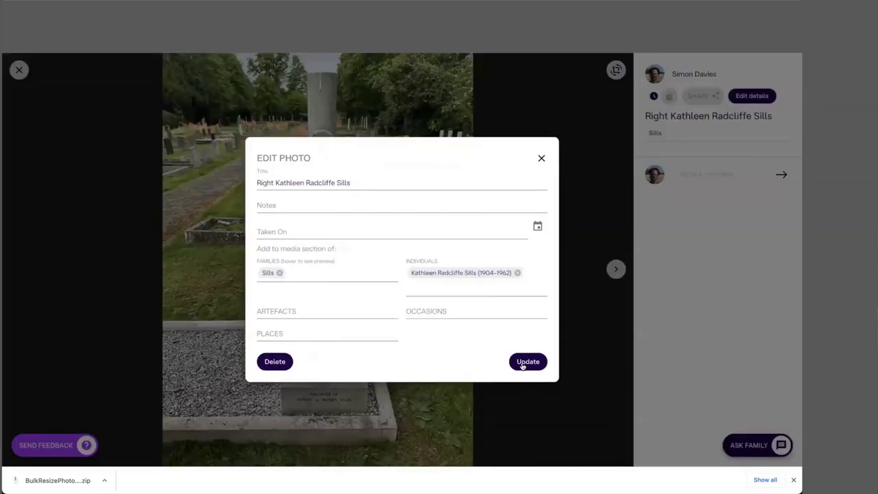
click(526, 361)
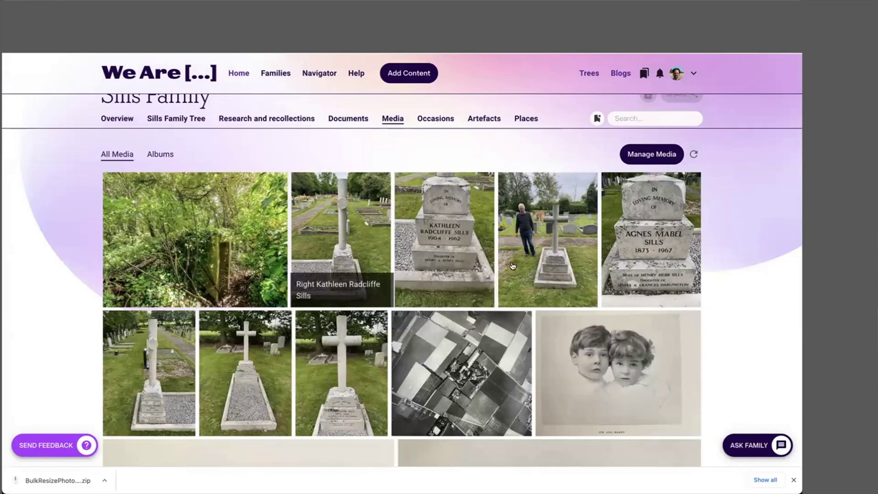
Step: Tag the rear photo of the brothers' grave with both brothers, then save and close it
click(559, 243)
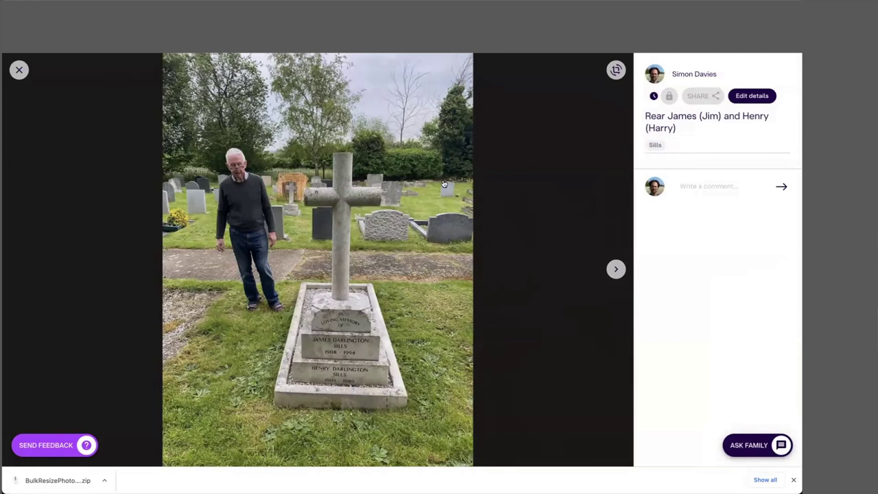
click(756, 96)
click(439, 280)
text(james)
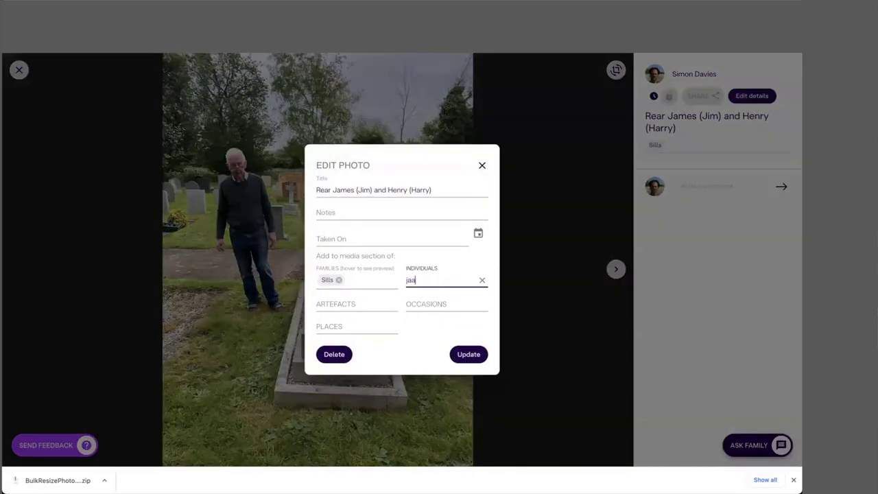
text( d)
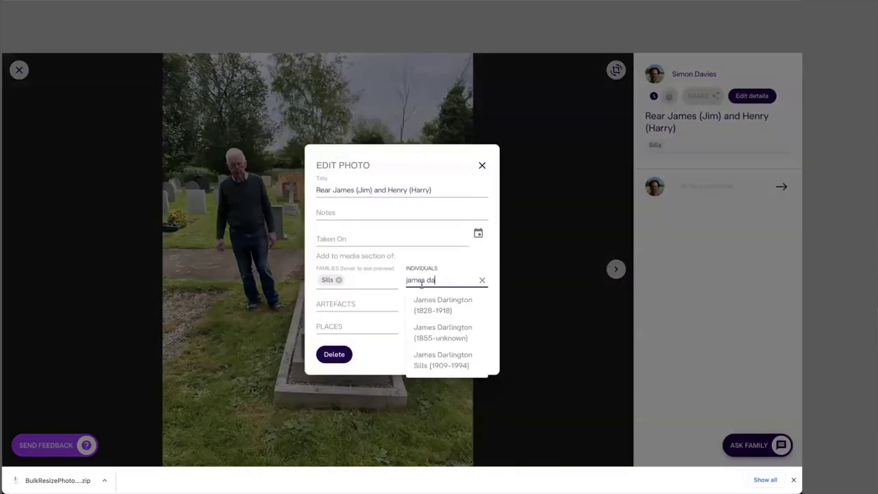
click(445, 306)
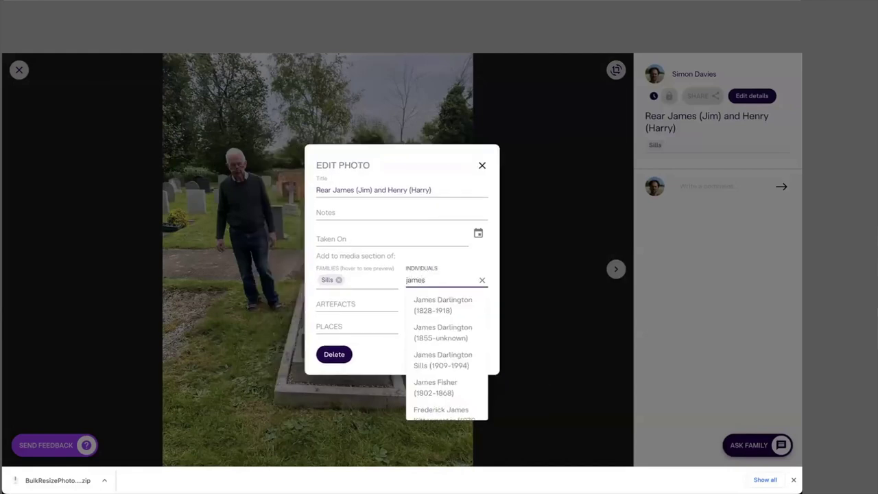
text(darl)
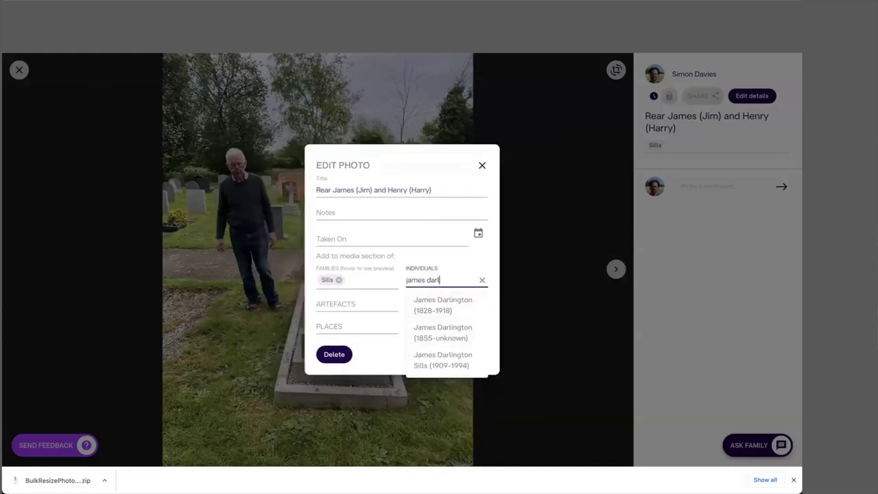
text(ington sil)
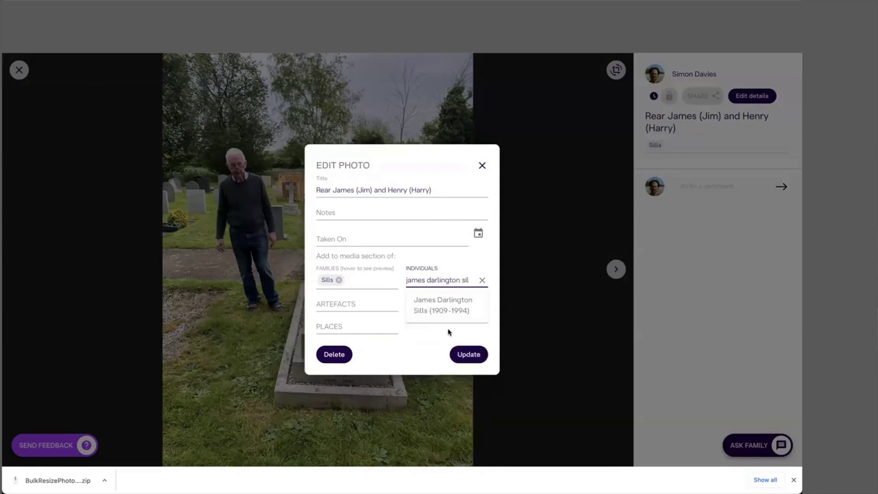
click(447, 308)
text(henr)
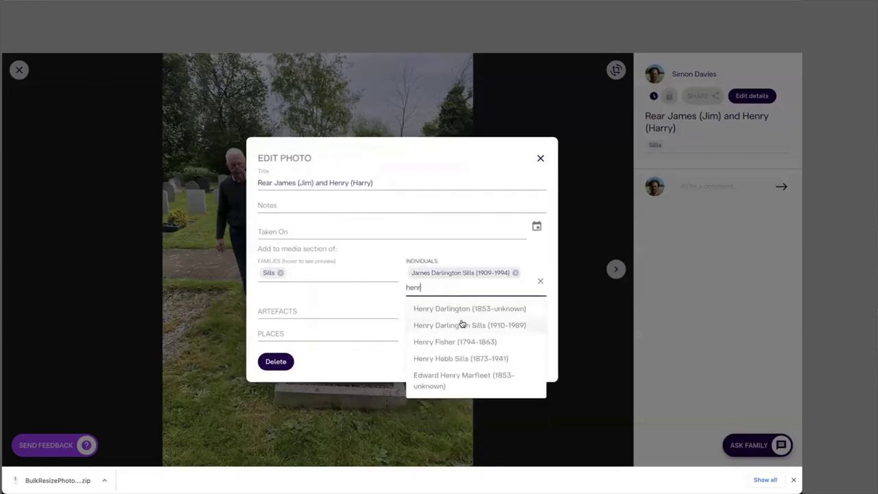
click(462, 324)
click(583, 359)
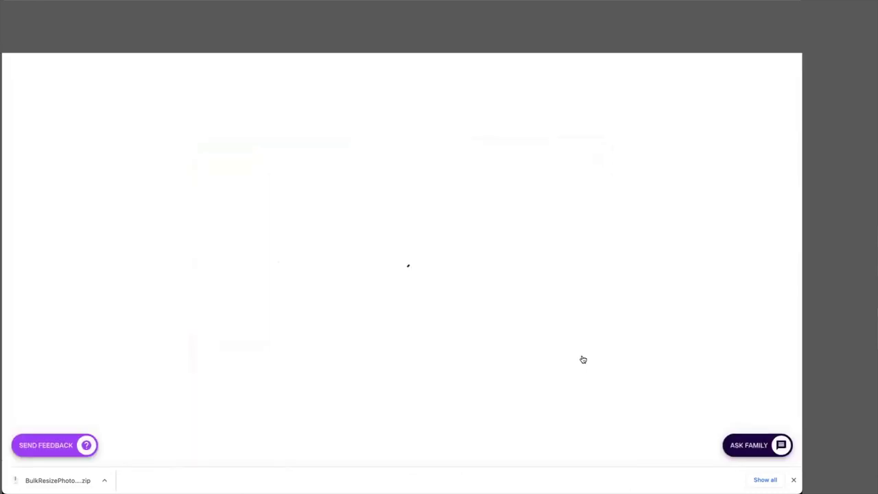
click(19, 70)
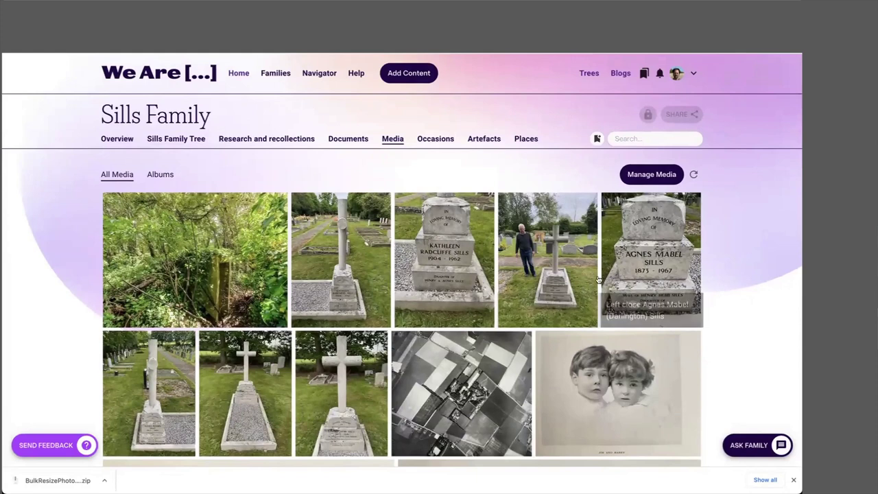
Step: From the home tree, open the elder son's profile and show his Media tab
click(238, 73)
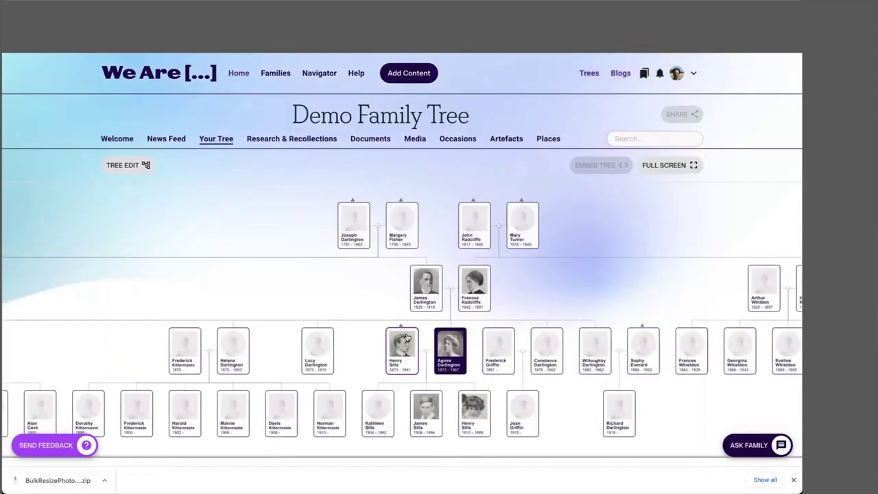
click(423, 411)
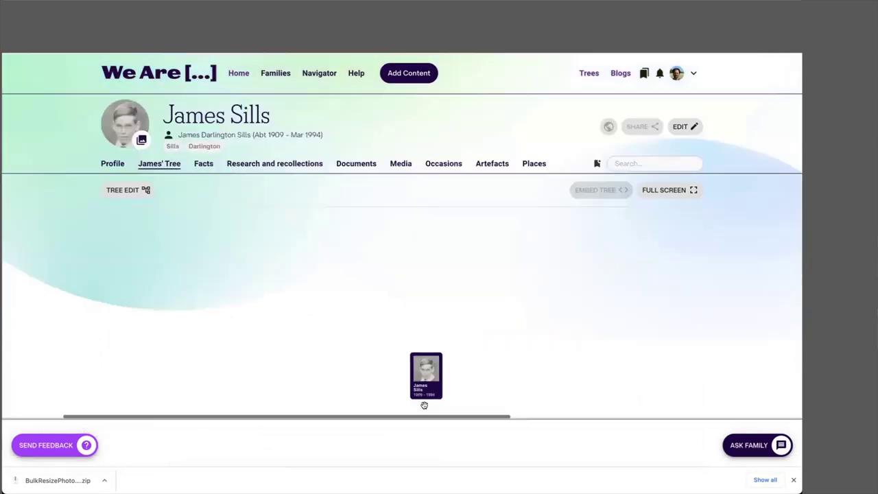
click(399, 165)
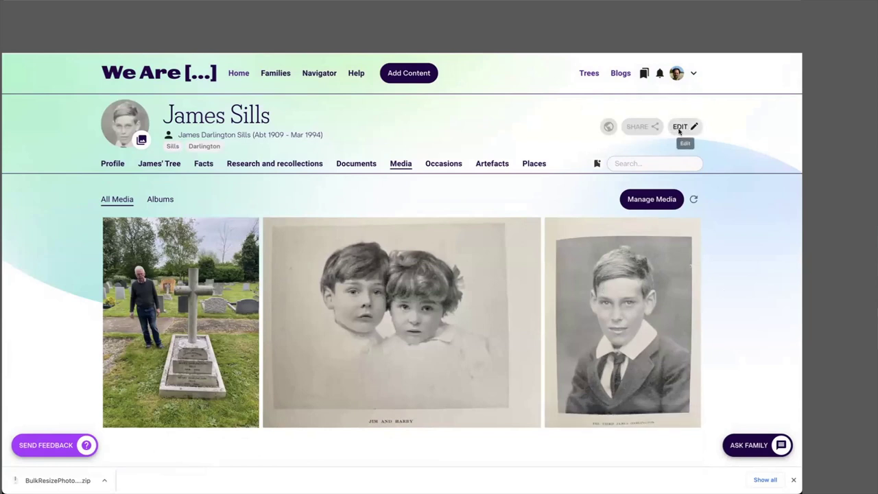
Step: Save the elder son's Known as nickname, then open his younger brother's profile from the tree
click(686, 127)
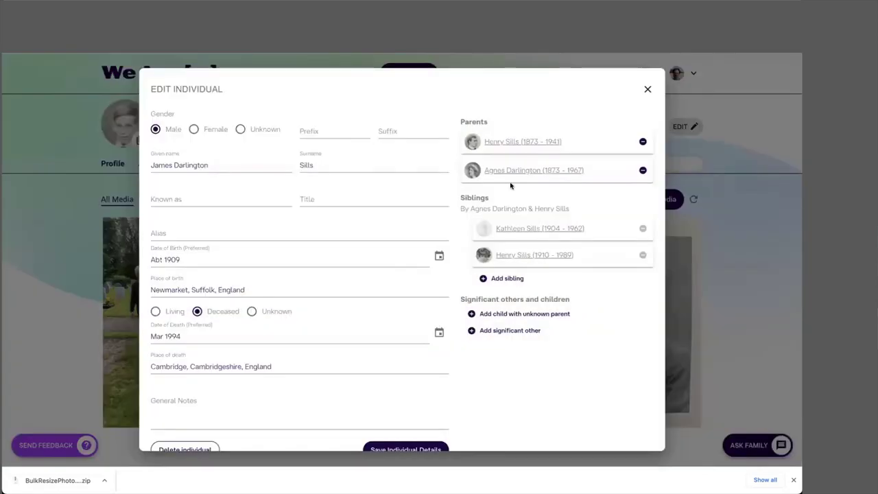
scroll(287, 311, down, 1)
scroll(286, 310, up, 1)
click(168, 199)
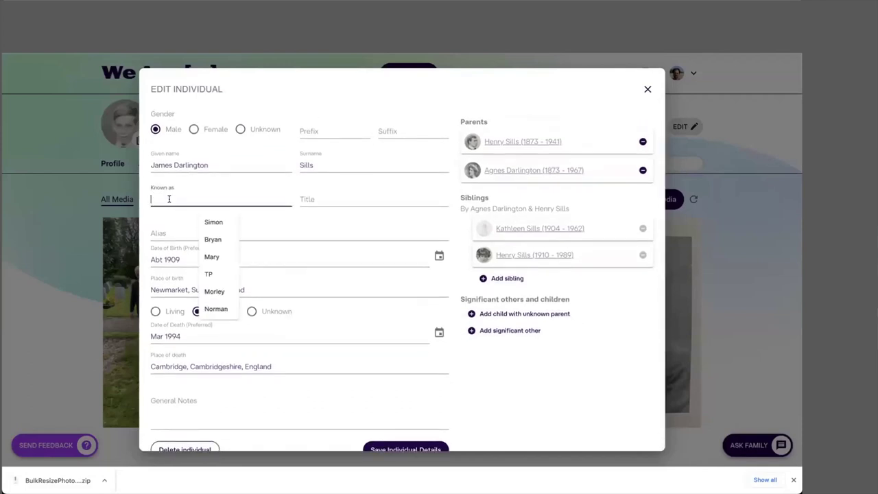
text(Jim)
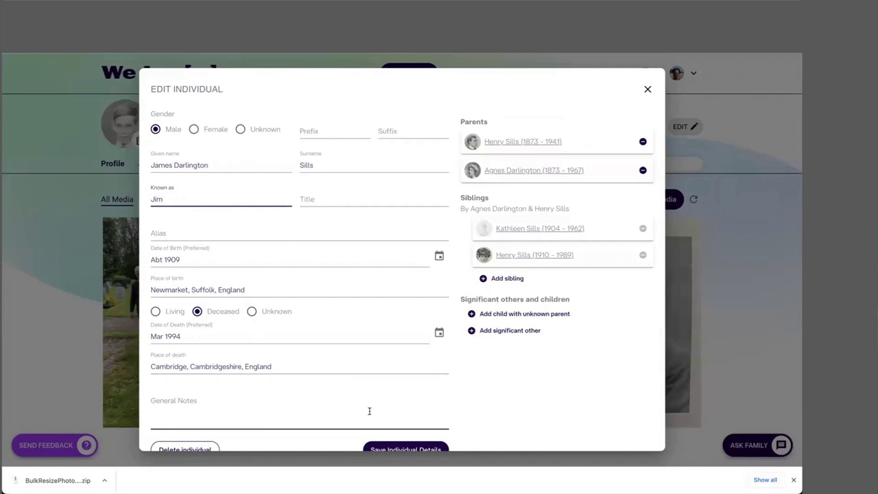
click(398, 449)
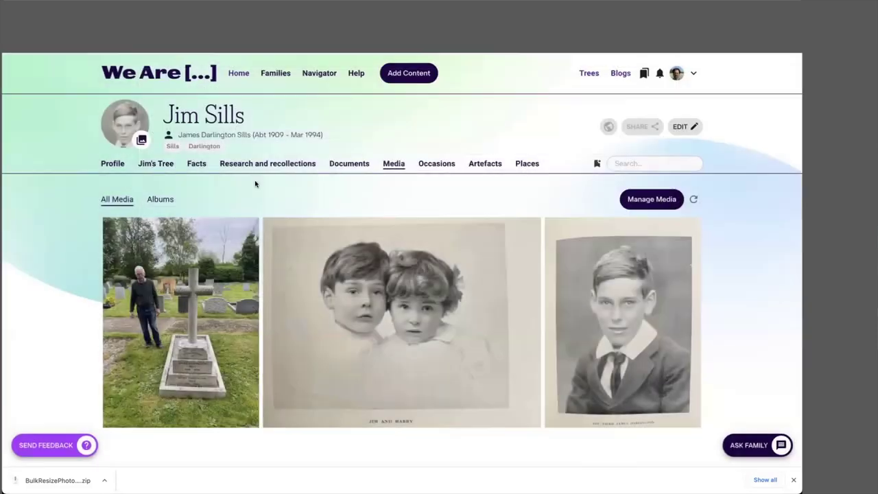
click(155, 163)
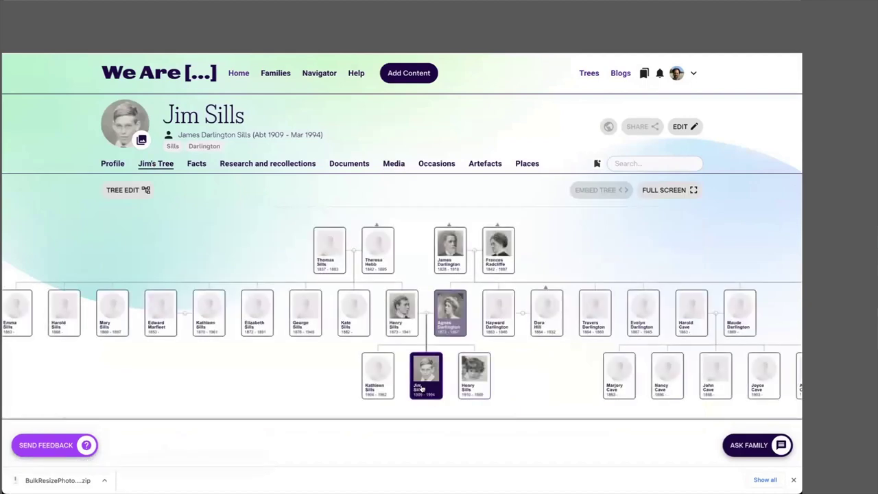
click(473, 378)
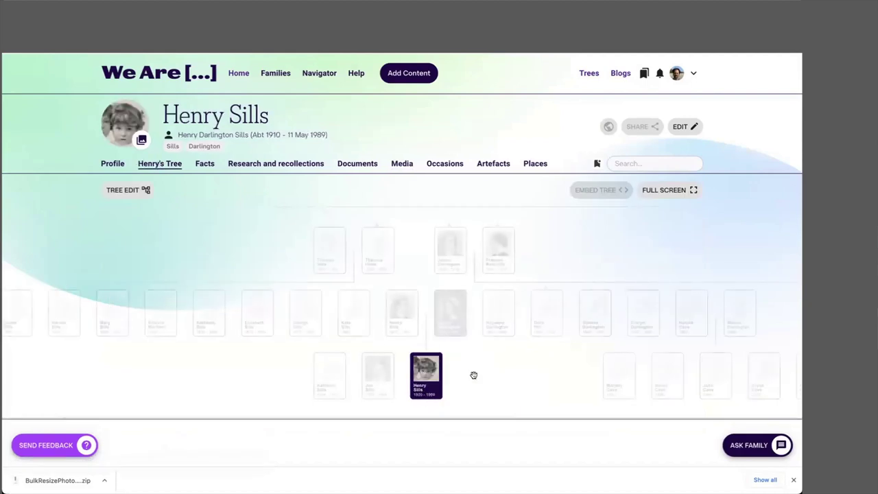
Step: Save the younger brother's Known as nickname, then re-centre the tree on their mother
click(692, 127)
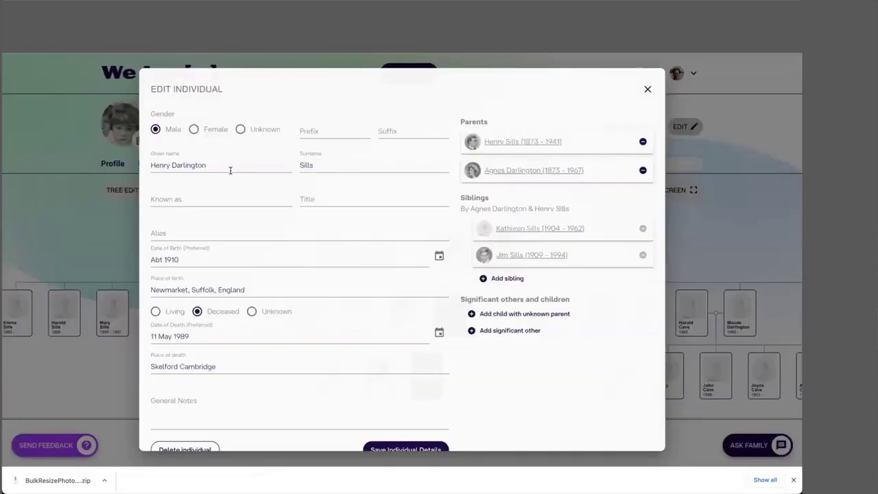
click(221, 197)
text(Harry)
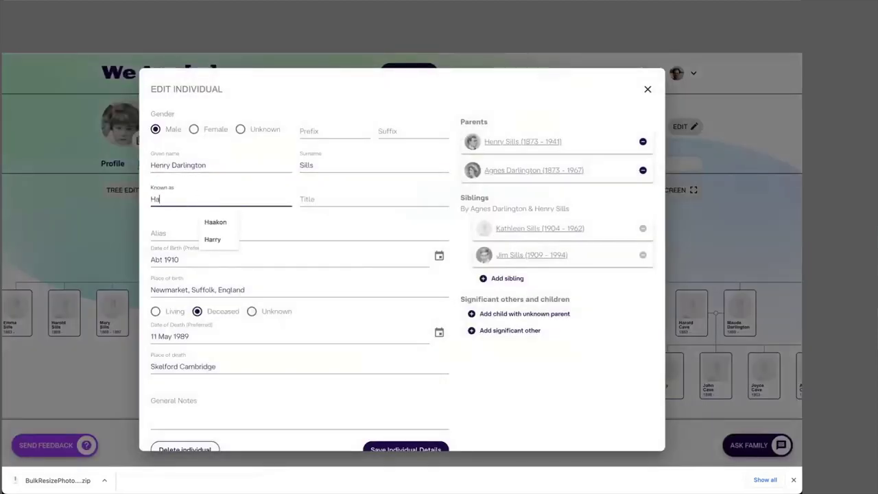
click(405, 447)
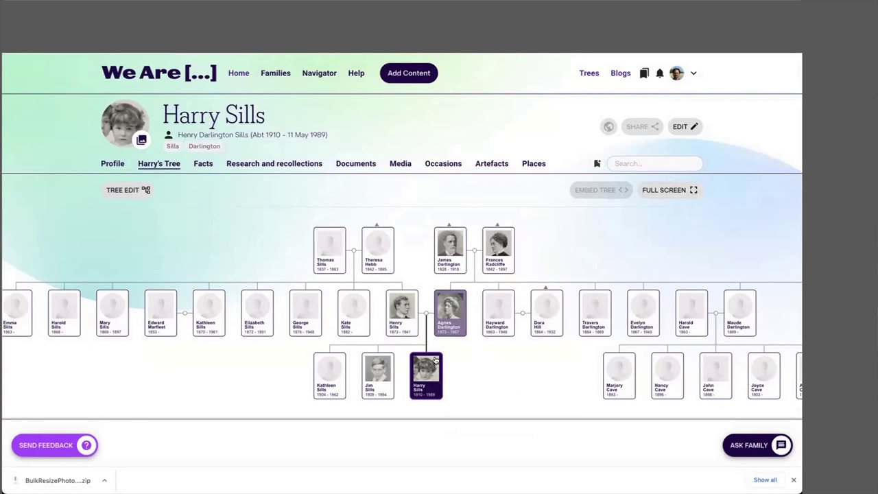
scroll(513, 290, down, 1)
scroll(514, 291, up, 1)
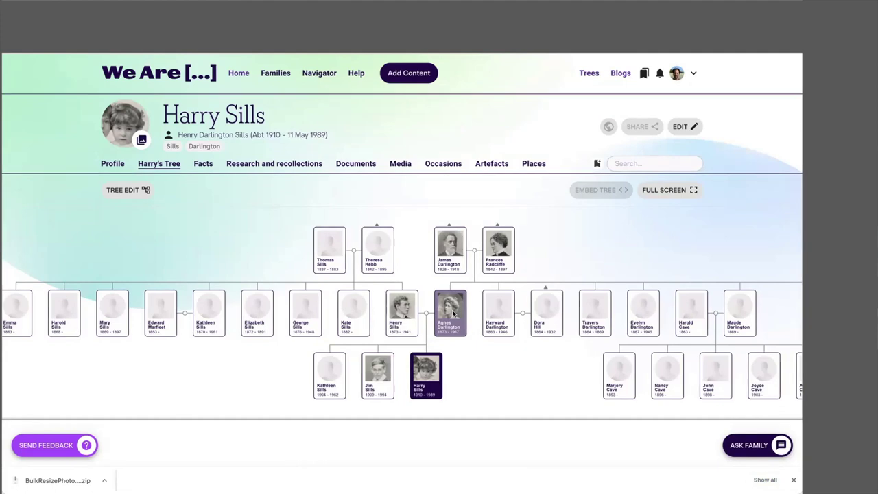
click(449, 315)
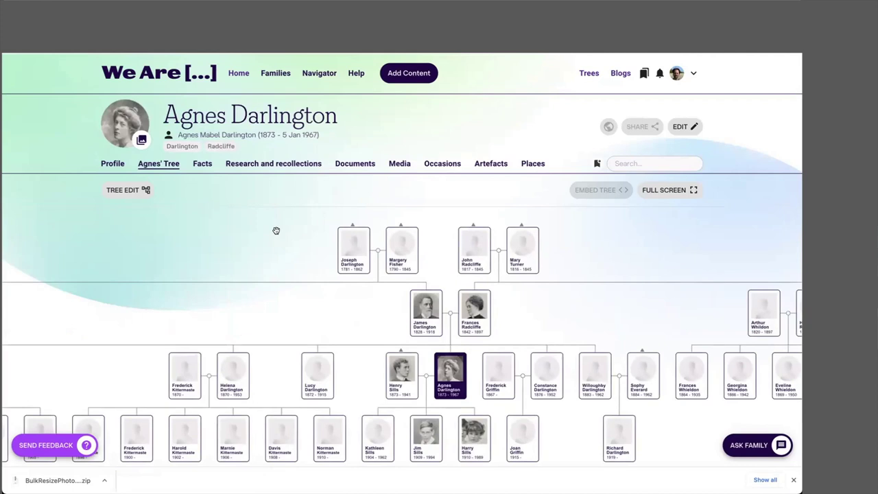
Step: Switch the mother's page to its Profile tab
click(112, 164)
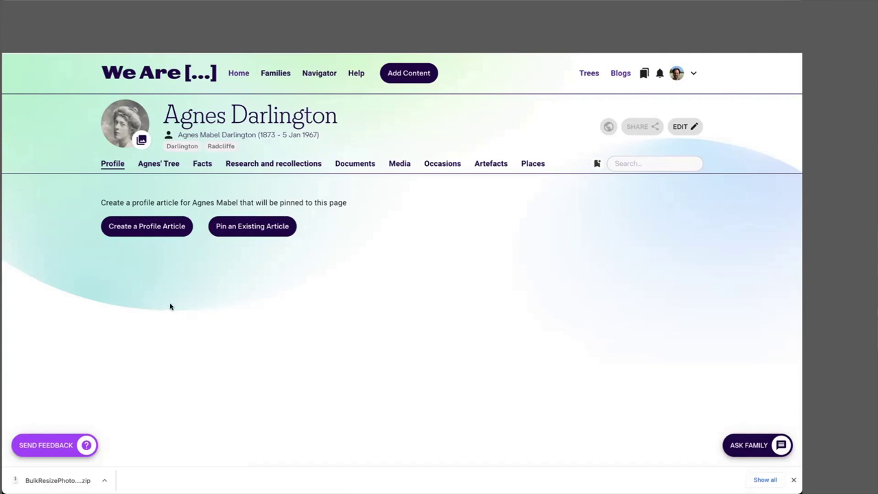
Step: Create a profile article titled with her full name and dates, then open Add a Section
click(135, 226)
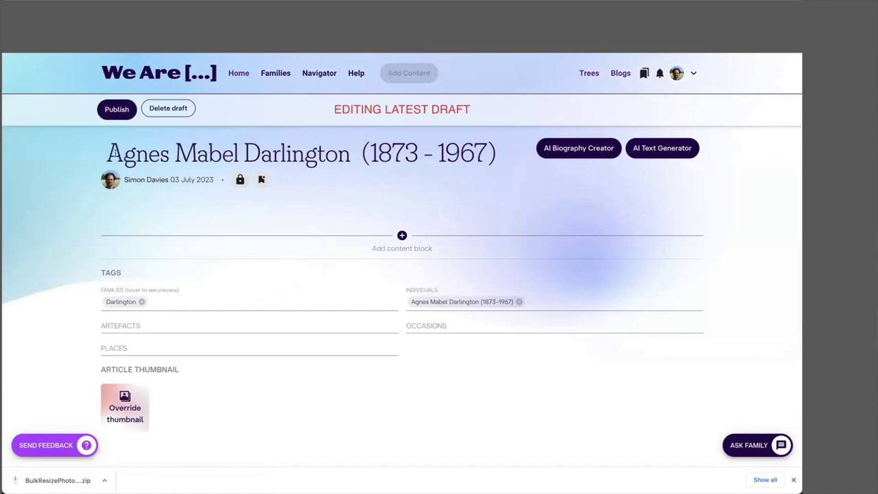
drag(108, 152, 499, 146)
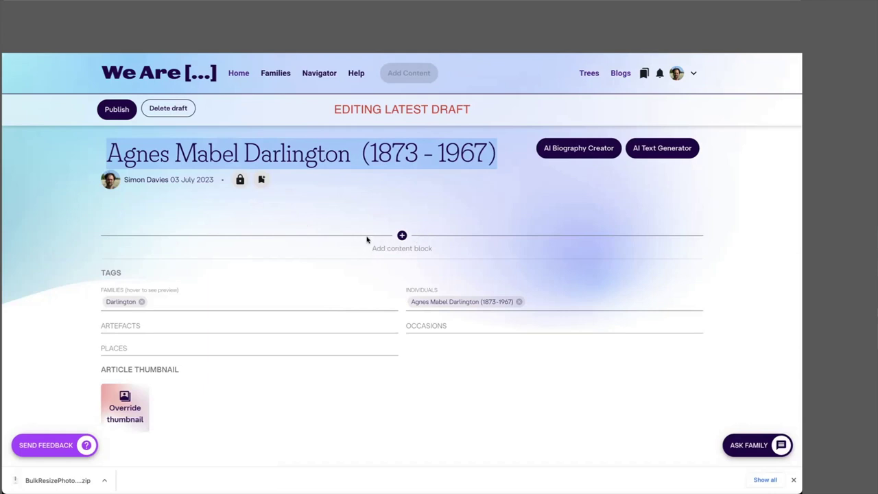
click(401, 235)
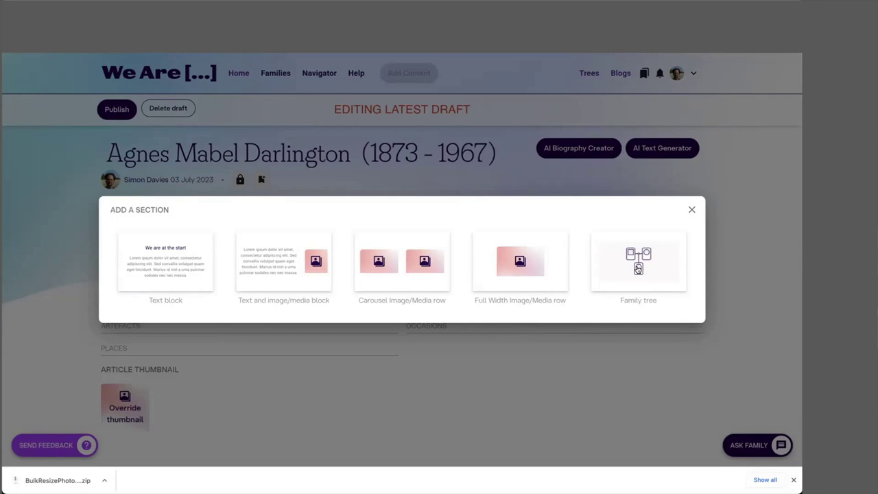
Step: Add a text-and-image section with placeholder text 'befherh' and insert her oval portrait from the library
click(291, 257)
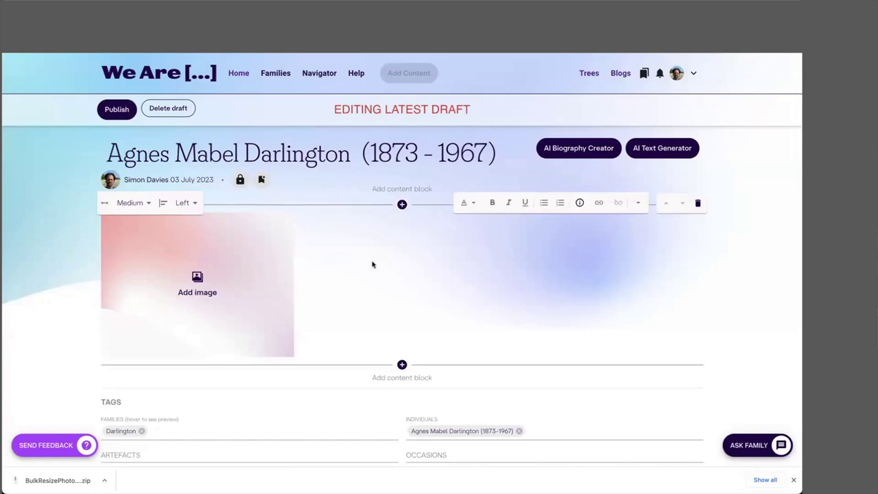
text(befherh)
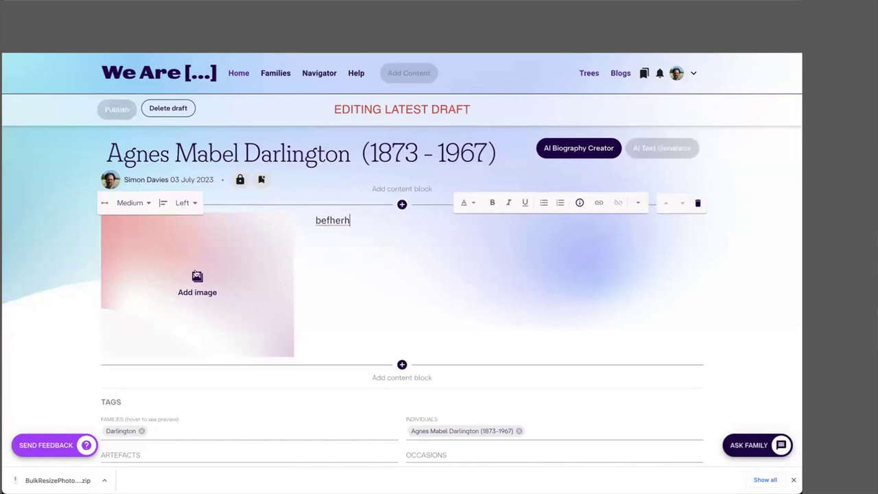
click(196, 279)
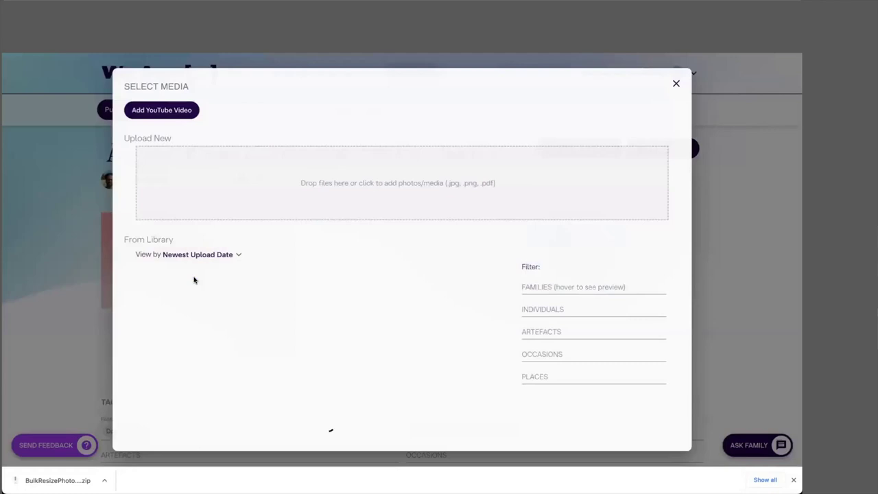
scroll(257, 335, down, 1)
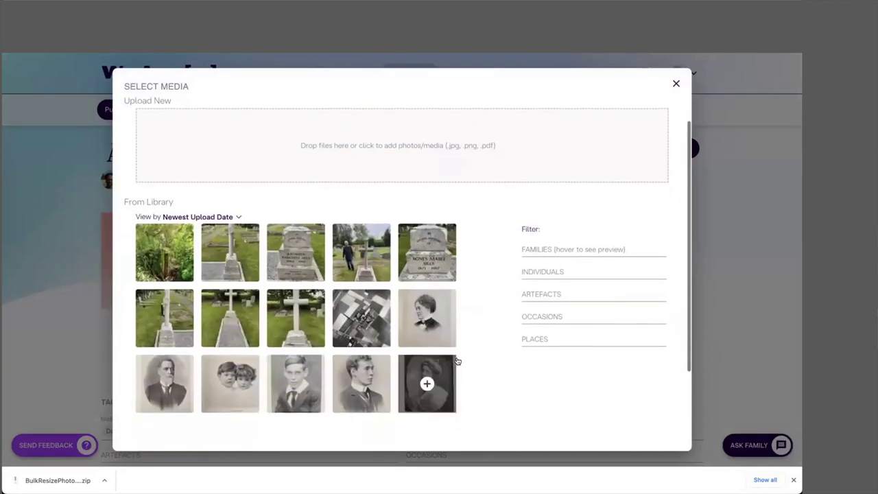
click(426, 382)
scroll(316, 384, down, 2)
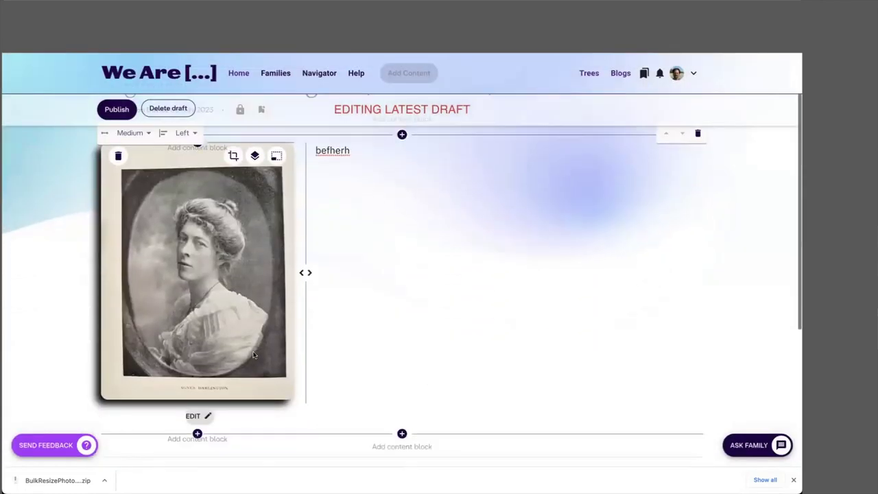
Step: Caption the portrait with her maiden name and put the placeholder text into editing
click(203, 396)
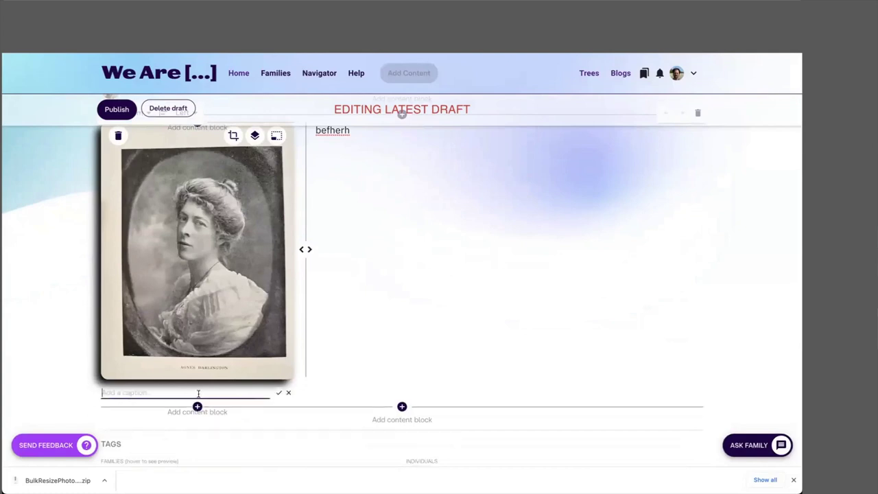
click(277, 392)
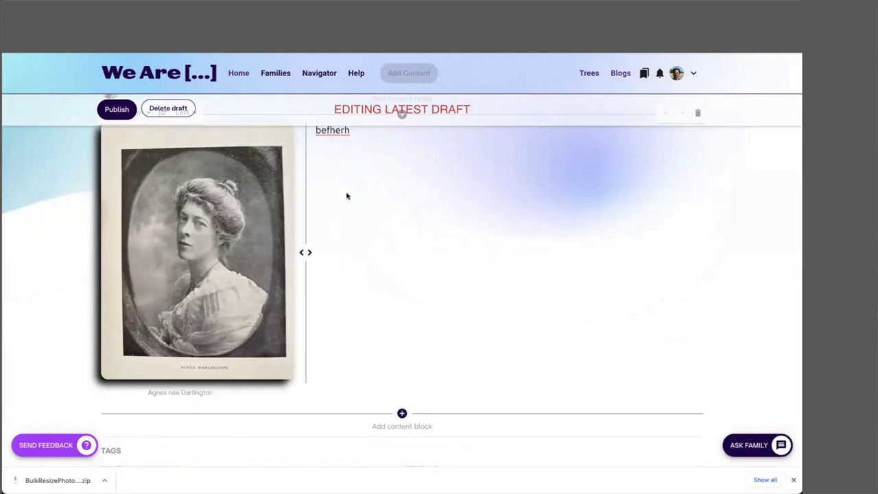
scroll(346, 163, up, 1)
drag(315, 183, 370, 183)
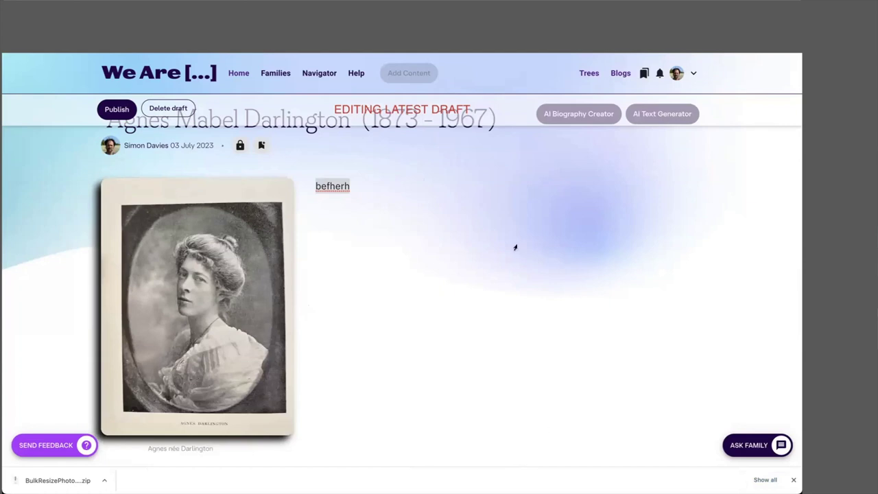
click(342, 203)
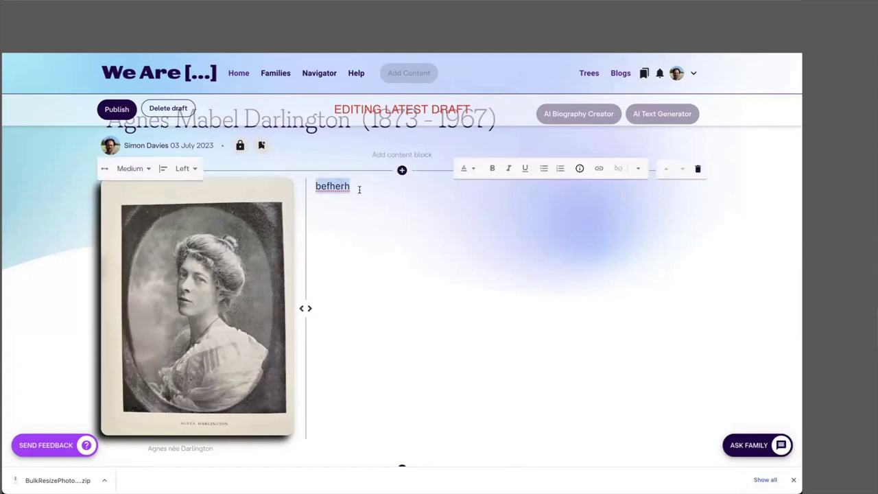
Step: Paste the memoir over the placeholder and make 'THERE IS JOHN BULL TO ANSWER YET' a Heading1
key(ctrl+v)
scroll(398, 221, up, 15)
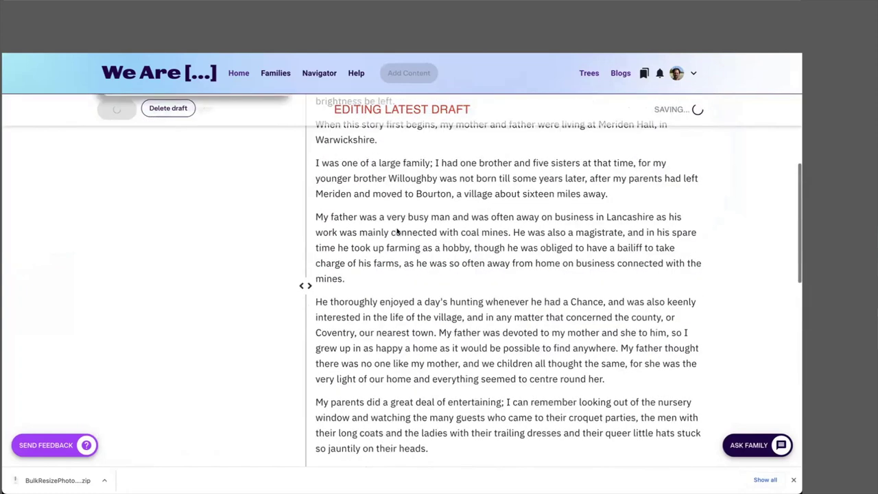
scroll(398, 222, up, 2)
key(BackSpace)
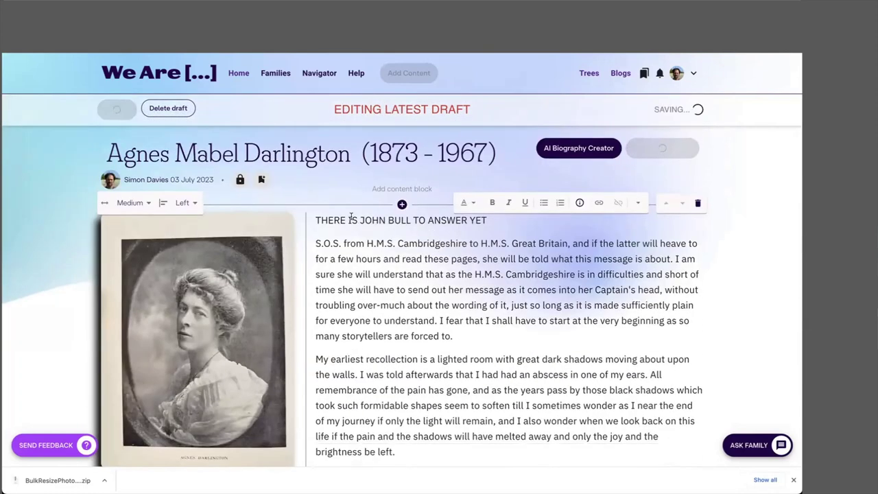
drag(315, 220, 505, 231)
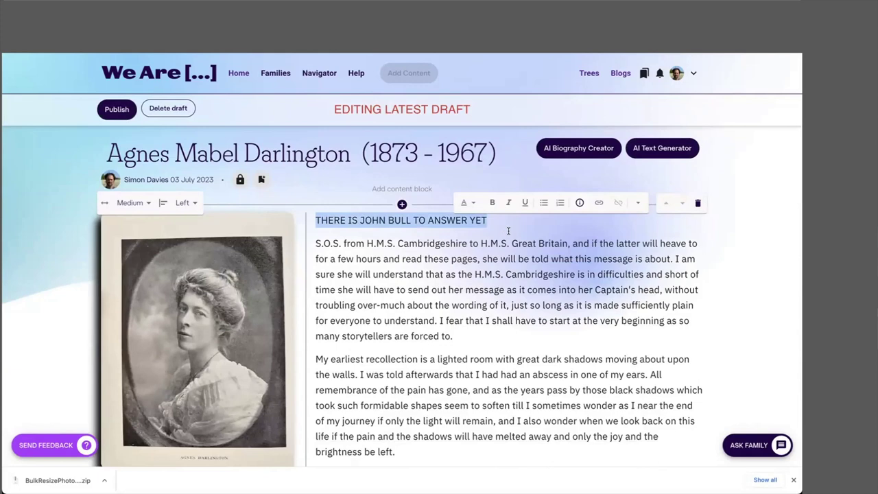
click(464, 204)
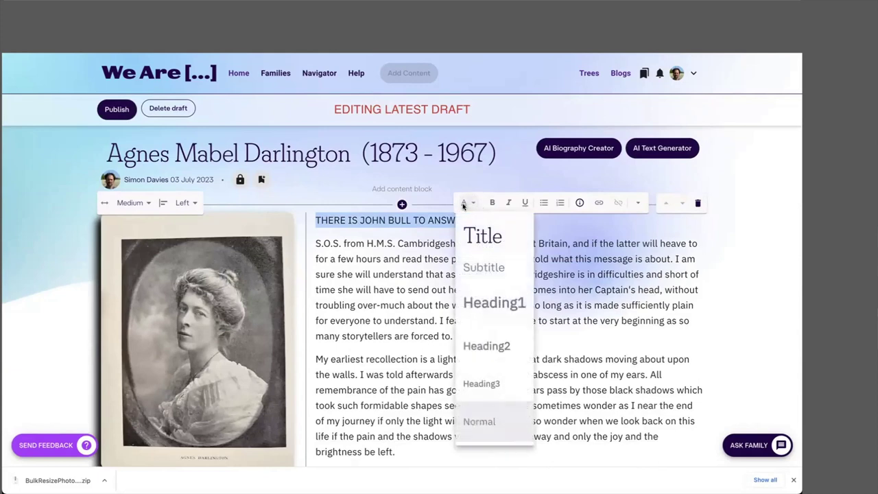
click(490, 307)
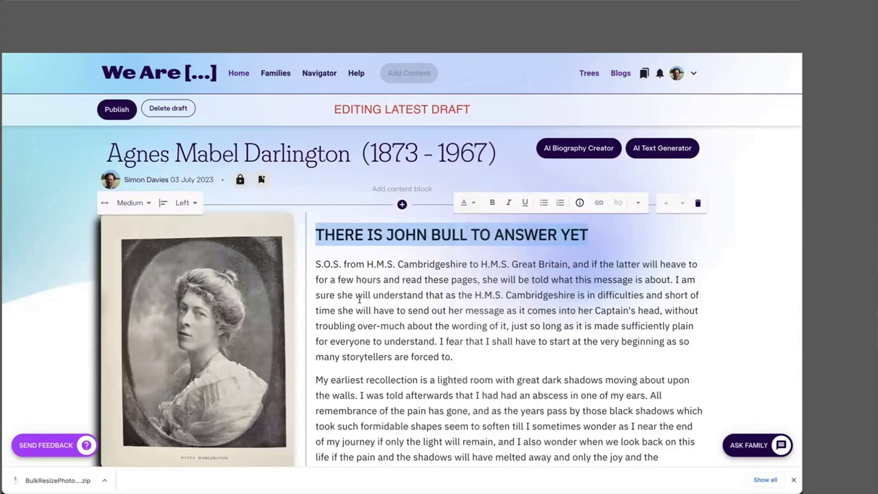
scroll(359, 299, down, 5)
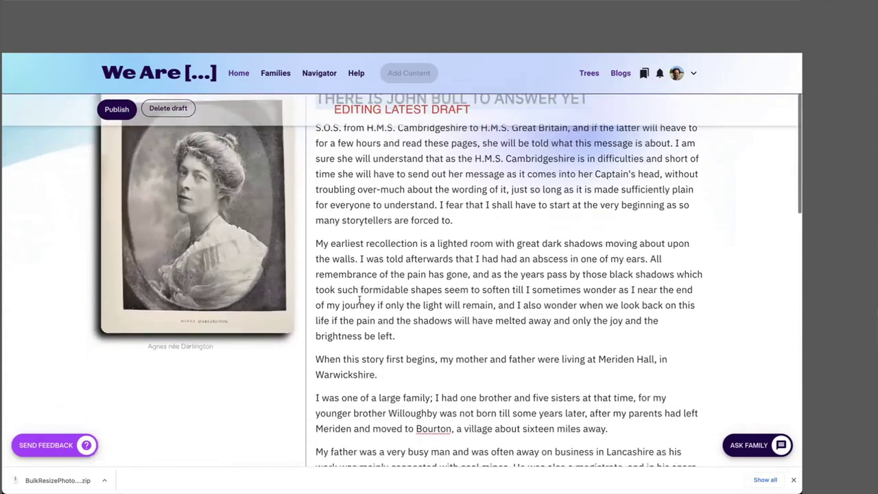
scroll(358, 299, down, 10)
scroll(358, 299, down, 5)
scroll(358, 299, up, 15)
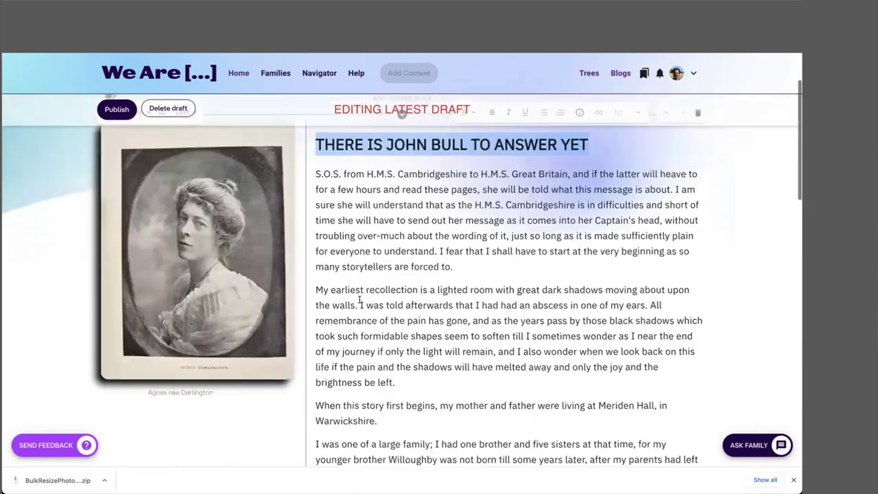
scroll(360, 300, down, 3)
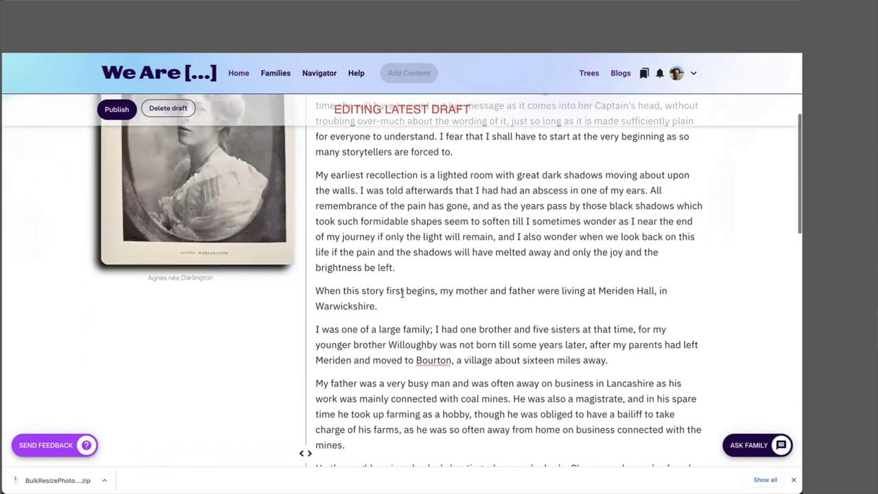
scroll(402, 294, down, 7)
scroll(403, 294, up, 11)
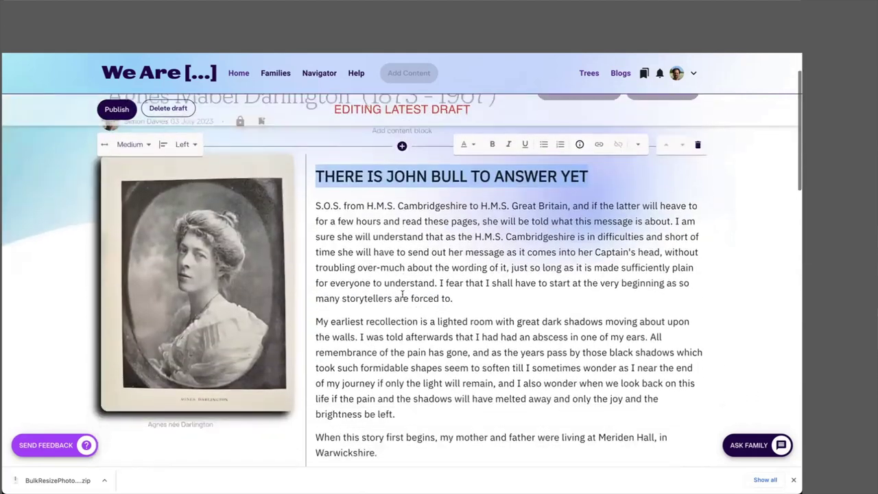
scroll(403, 294, down, 4)
Step: Delete the blank line before the 'When I was a small child' paragraph and publish
click(401, 315)
scroll(386, 304, down, 1)
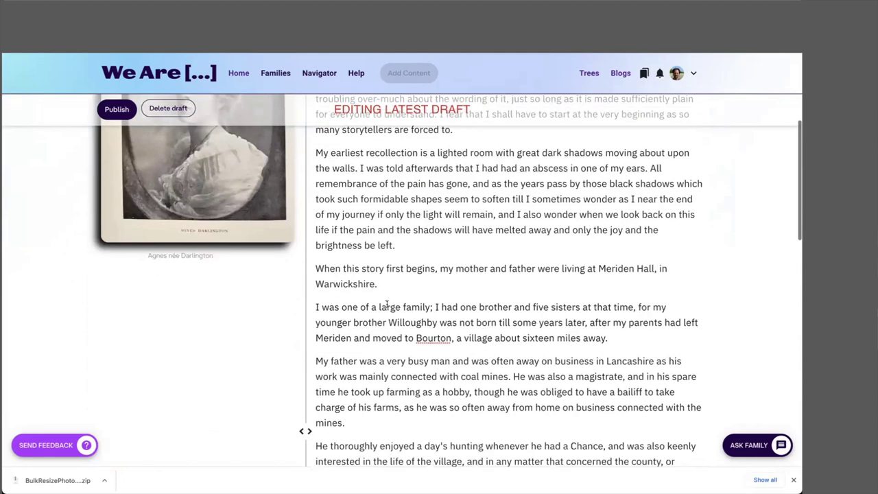
scroll(466, 298, up, 1)
scroll(466, 297, down, 14)
scroll(466, 297, down, 2)
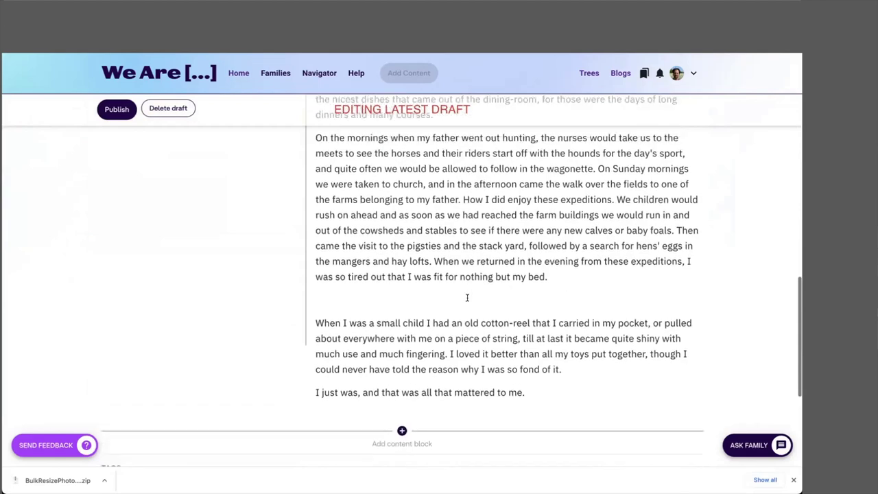
click(333, 314)
key(Delete)
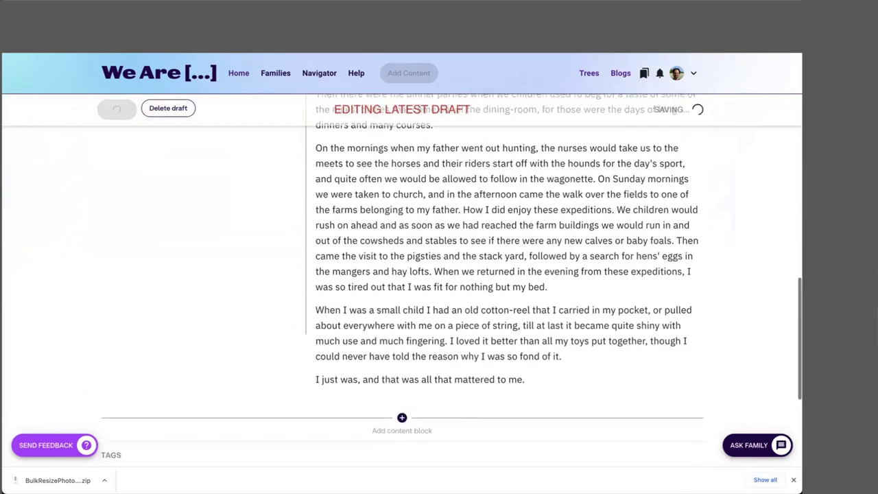
scroll(305, 283, up, 14)
scroll(305, 328, up, 5)
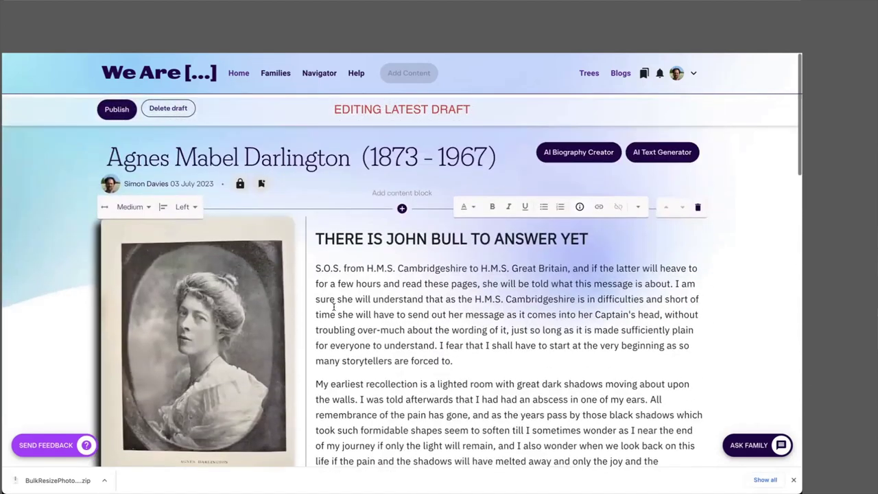
click(117, 109)
Step: Widen the portrait beside the article text
scroll(383, 363, down, 15)
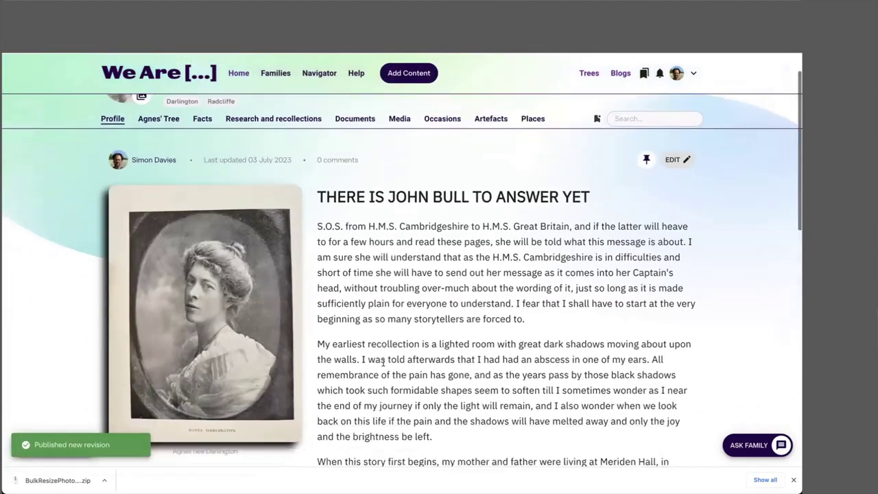
scroll(383, 362, down, 3)
scroll(383, 364, up, 8)
scroll(383, 366, up, 4)
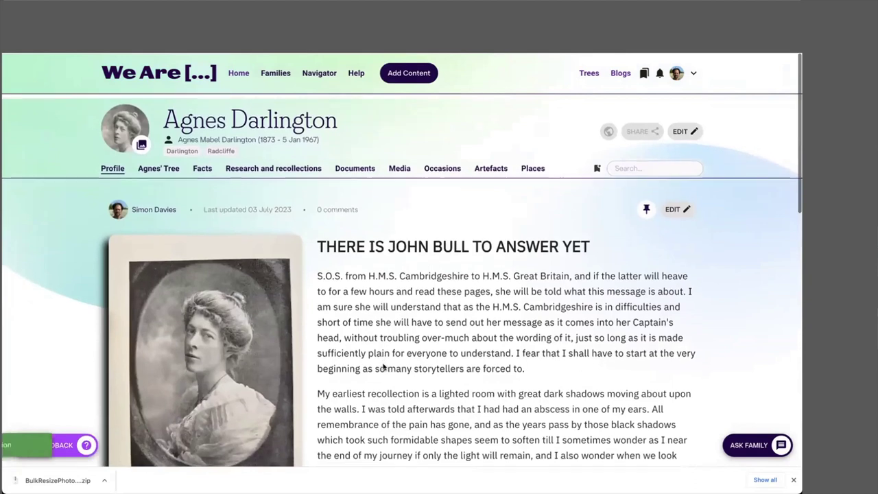
scroll(381, 358, down, 2)
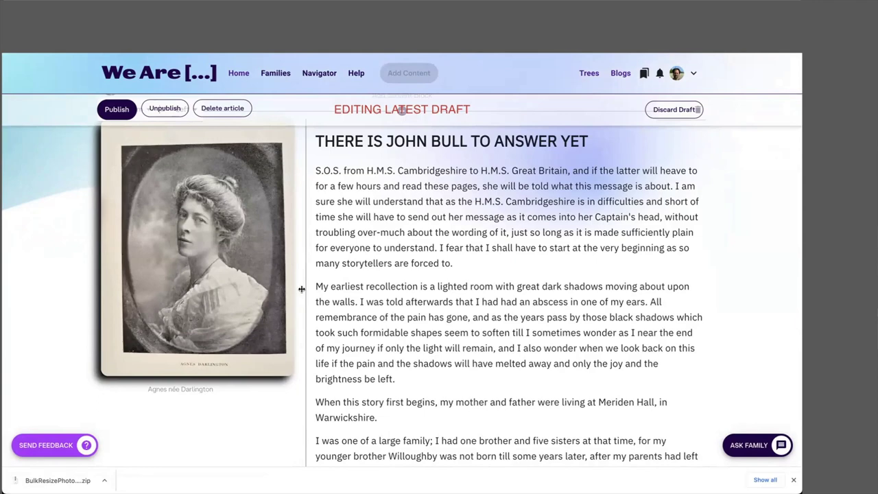
drag(302, 289, 322, 308)
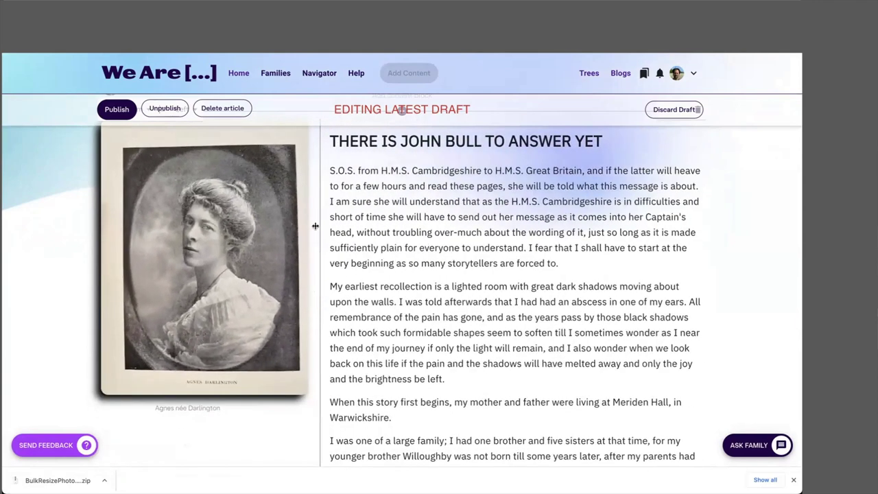
drag(320, 239, 334, 289)
Step: Delete all paragraphs after 'brightness be left' and narrow the portrait so the text widens
scroll(425, 261, down, 2)
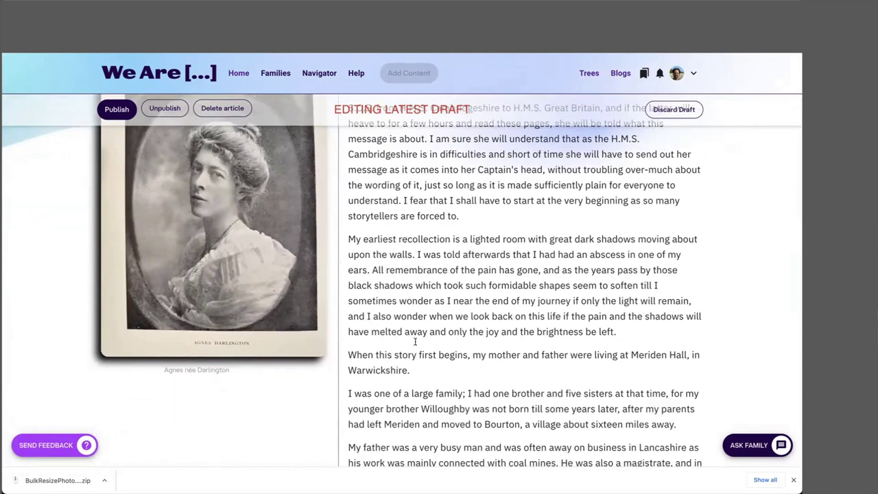
drag(348, 354, 475, 324)
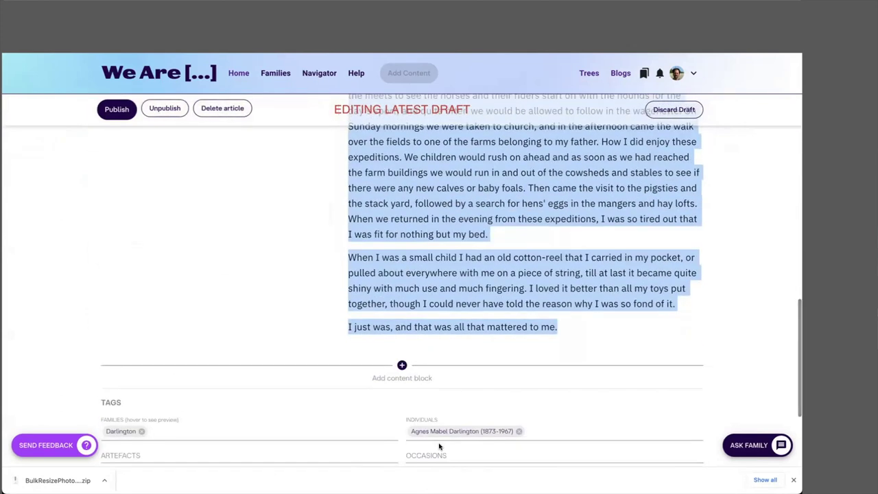
key(BackSpace)
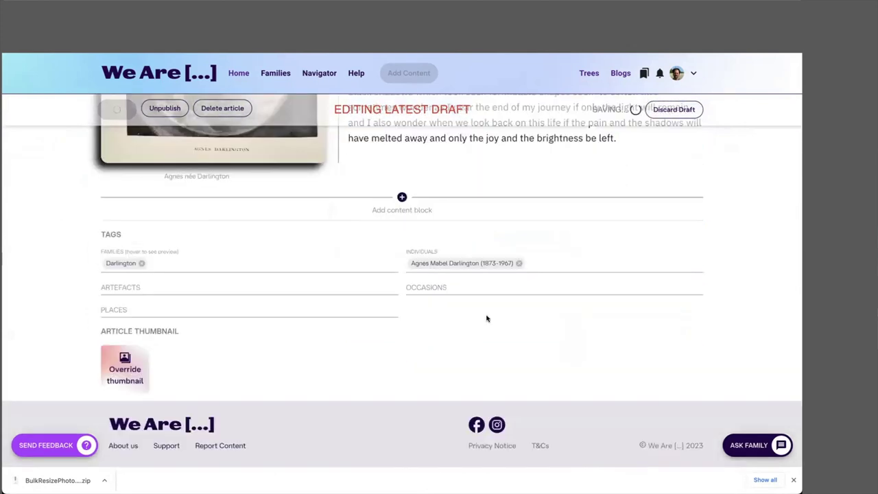
scroll(374, 209, up, 3)
drag(338, 216, 312, 218)
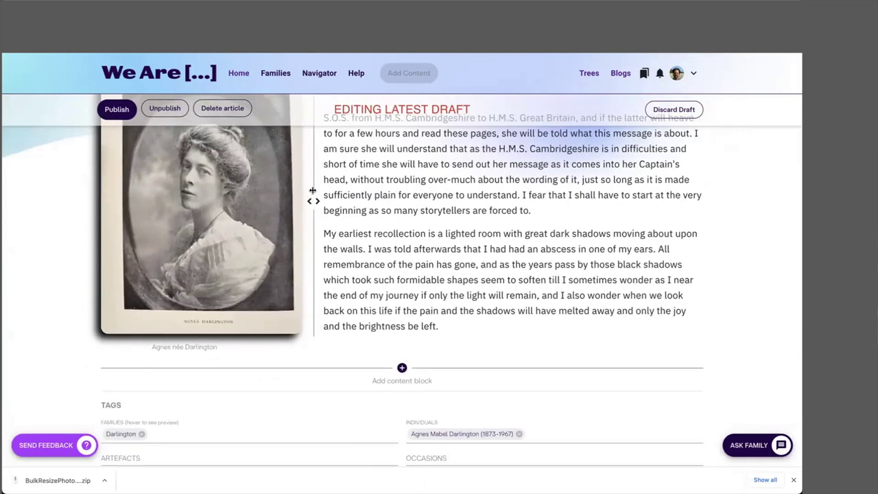
mouse_move(310, 199)
mouse_down()
mouse_move(202, 177)
mouse_move(318, 204)
mouse_up()
Step: Publish the trimmed two-paragraph article and scroll the profile page to review it
click(117, 108)
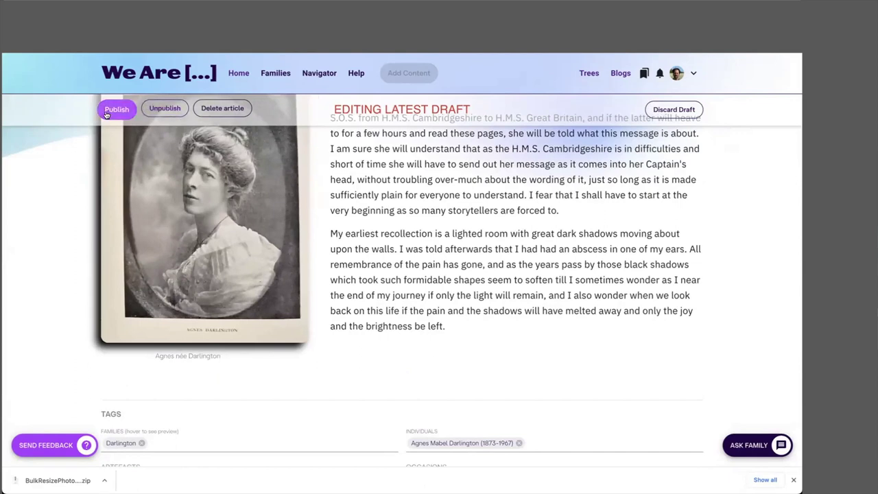
scroll(211, 191, down, 5)
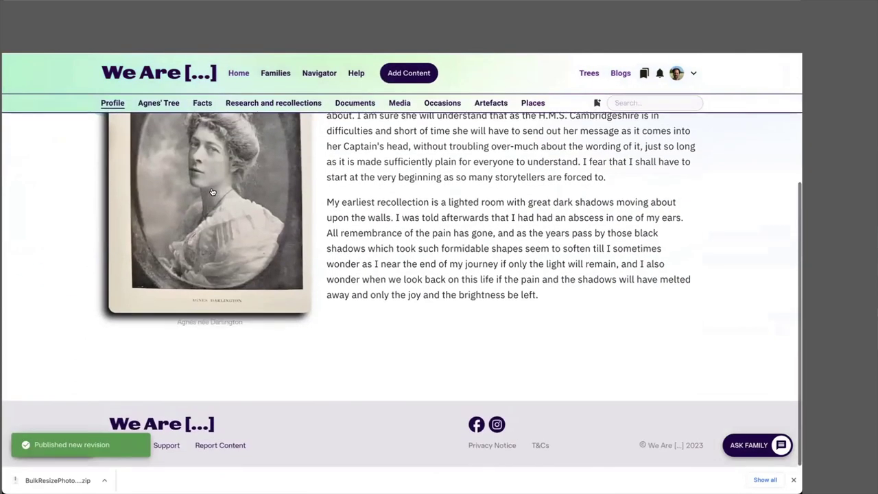
scroll(313, 245, up, 3)
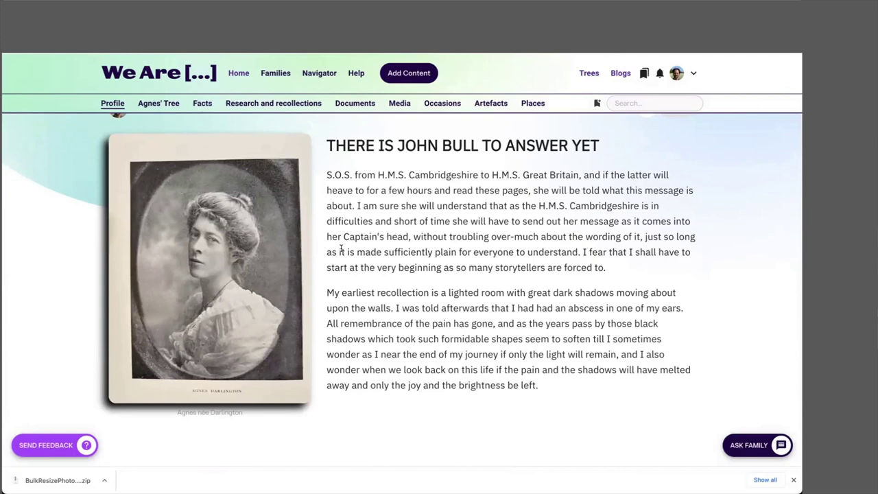
scroll(340, 249, up, 3)
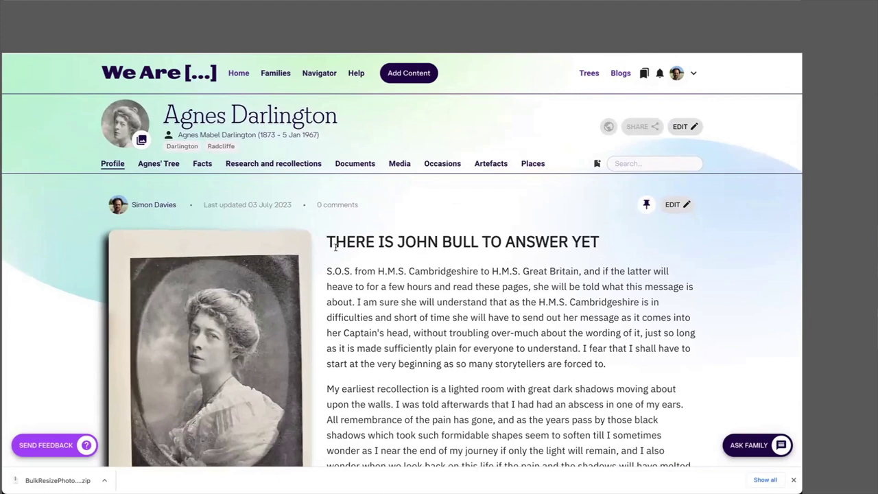
scroll(336, 246, down, 2)
scroll(288, 226, up, 2)
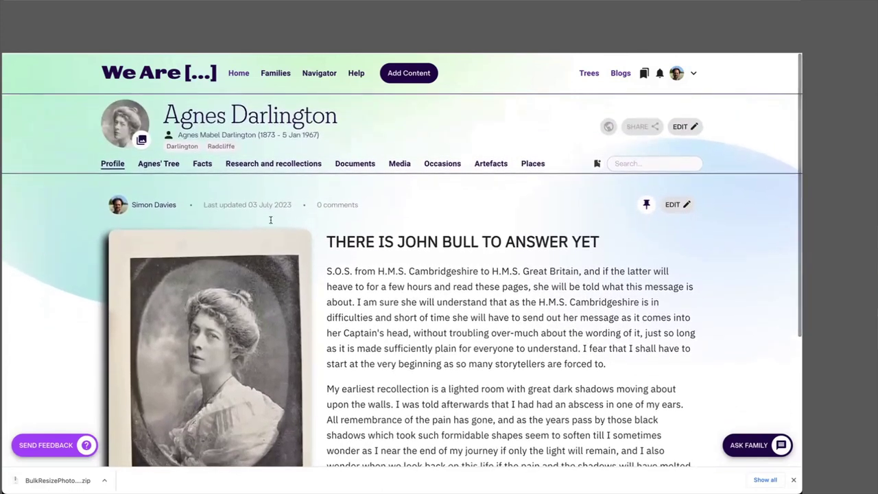
click(255, 163)
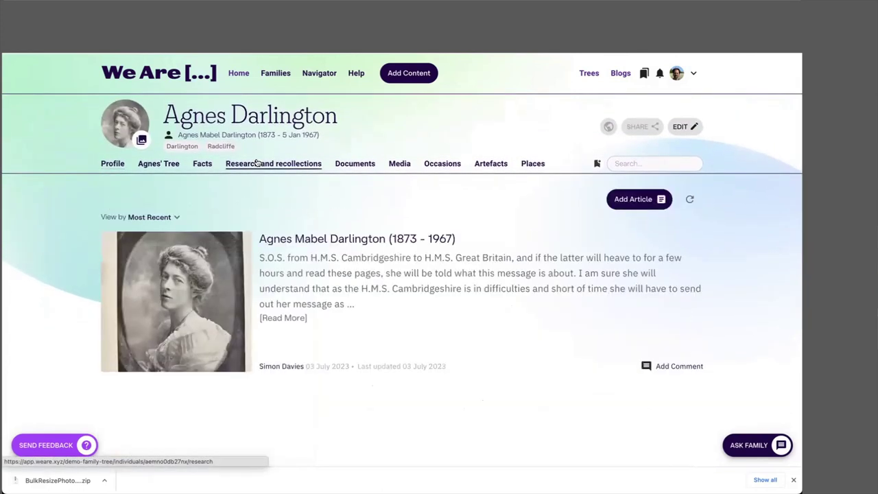
click(310, 238)
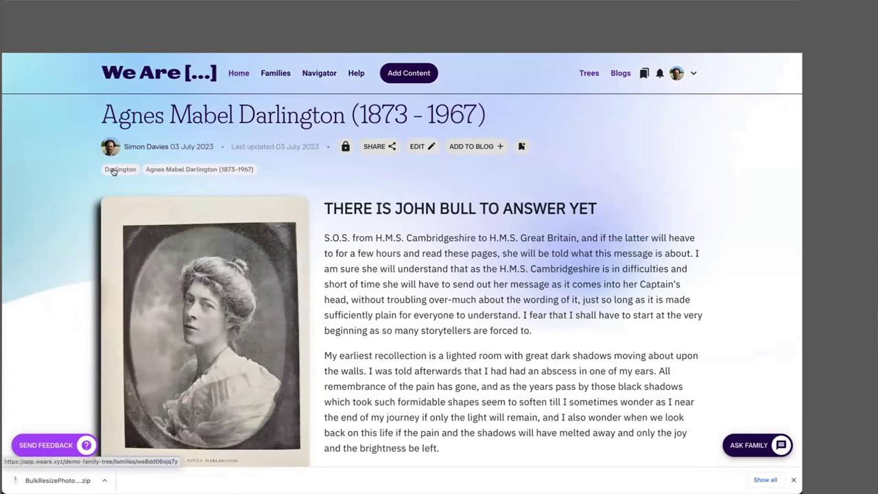
click(196, 170)
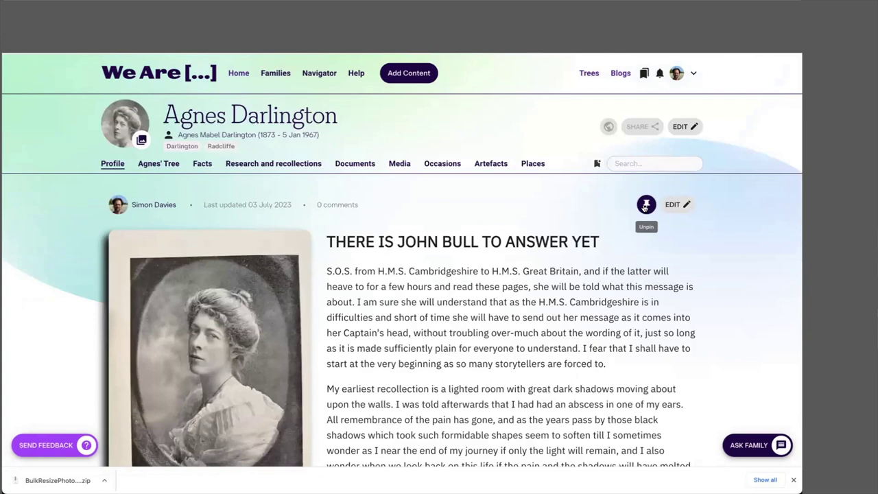
click(644, 206)
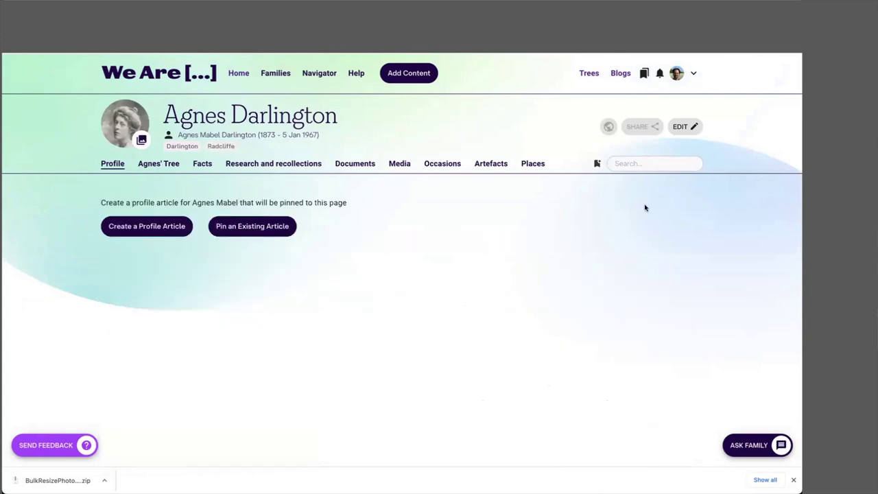
click(268, 163)
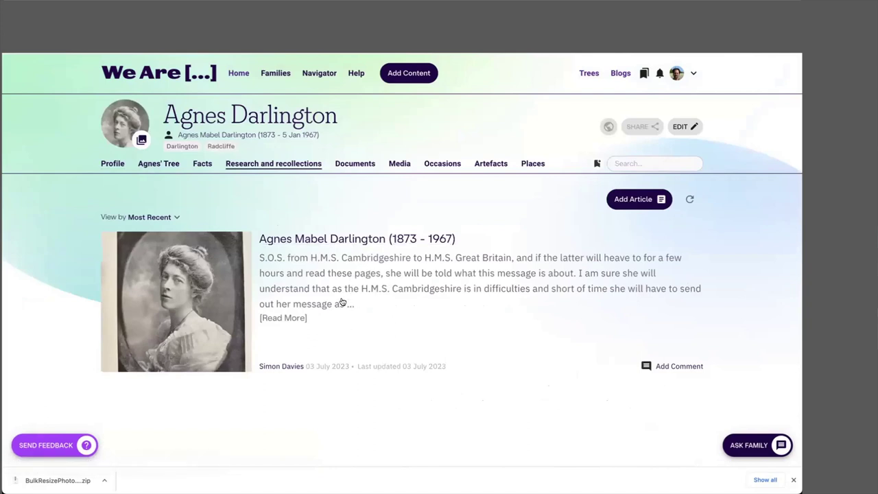
click(110, 166)
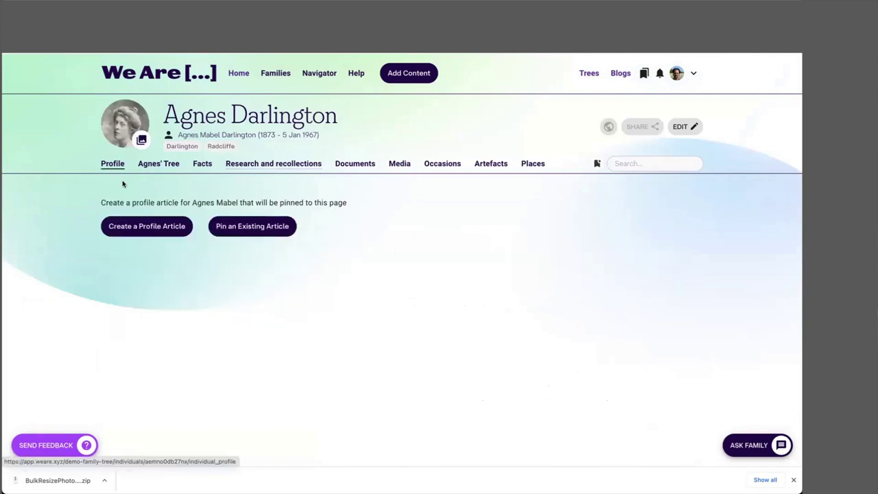
click(259, 225)
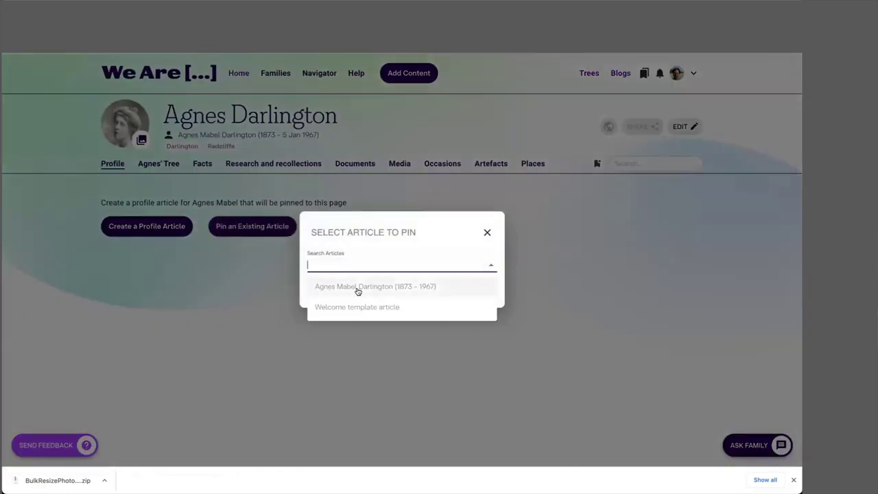
click(358, 290)
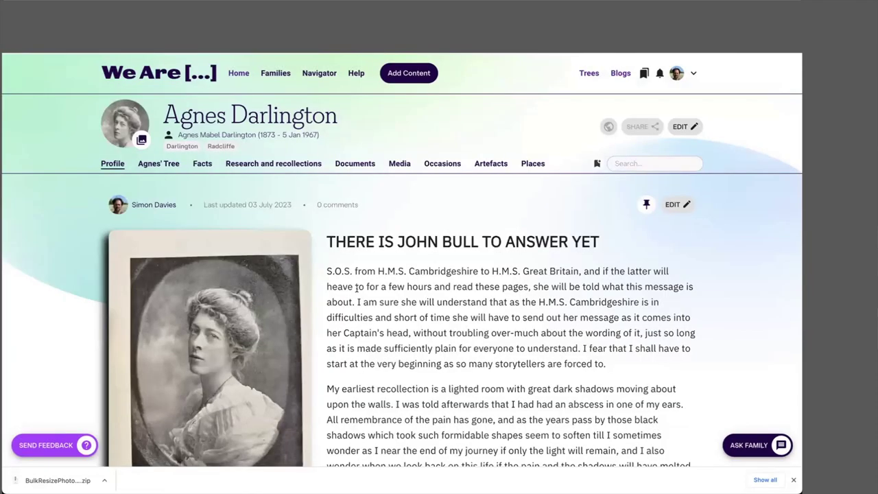
scroll(356, 288, down, 3)
scroll(356, 291, up, 2)
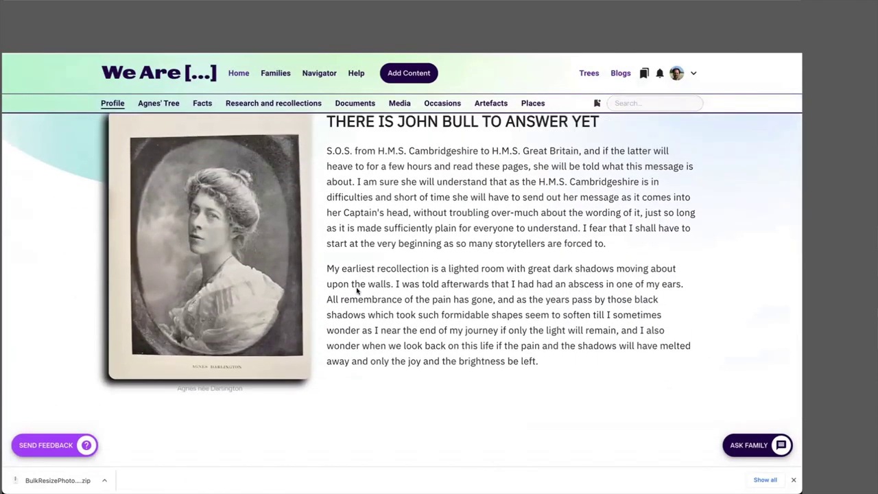
scroll(356, 291, up, 3)
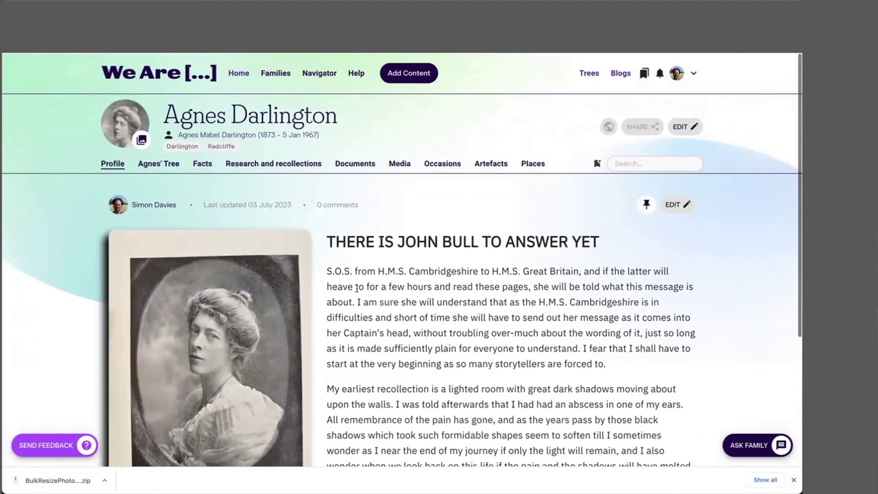
scroll(356, 289, down, 1)
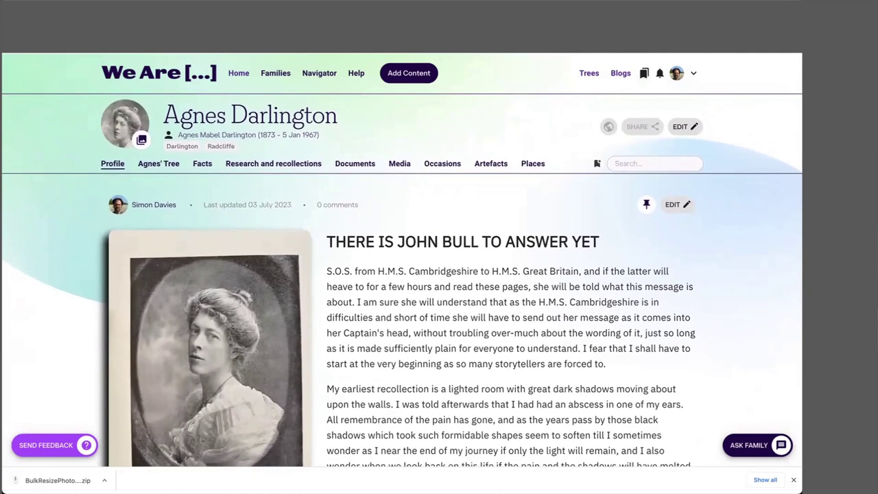
click(587, 74)
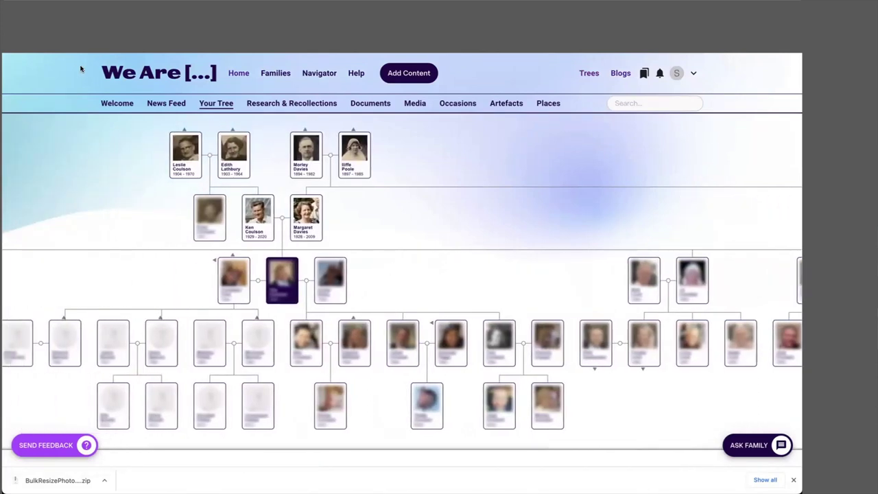
scroll(439, 296, right, 3)
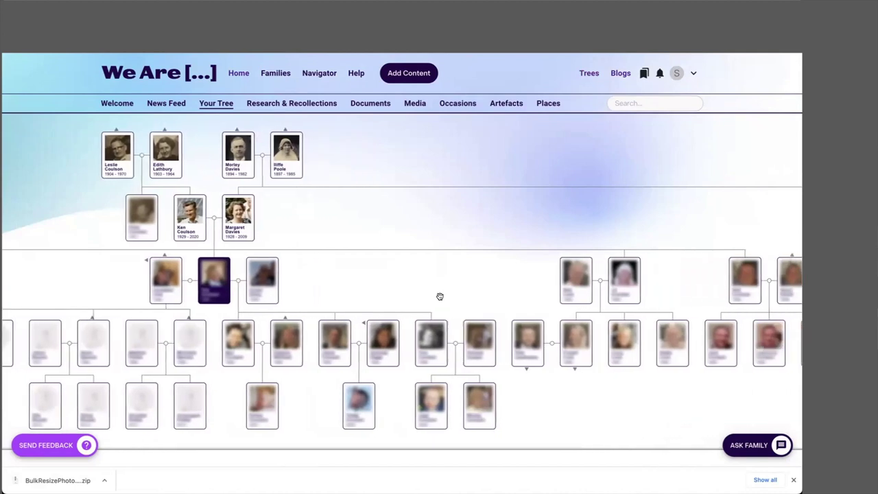
click(643, 72)
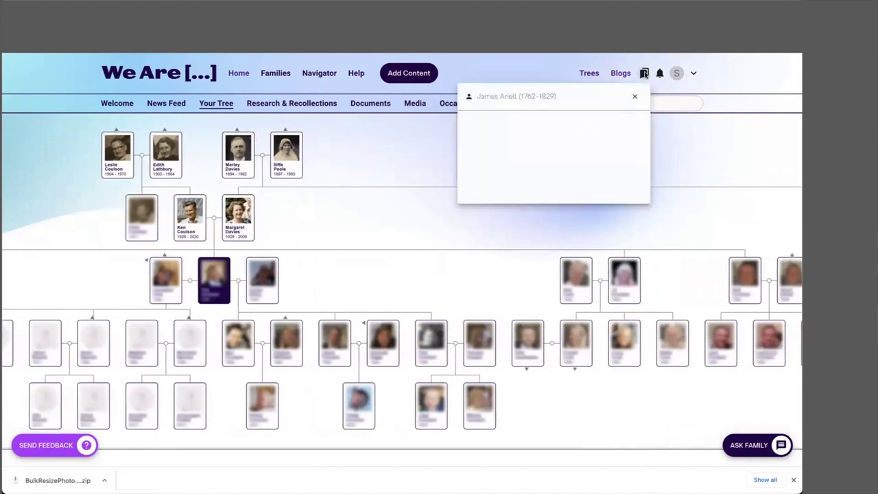
click(677, 131)
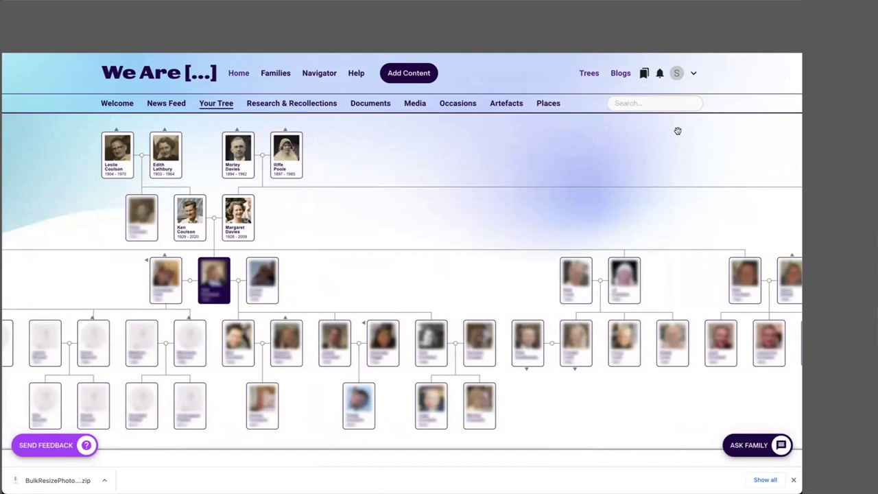
click(237, 155)
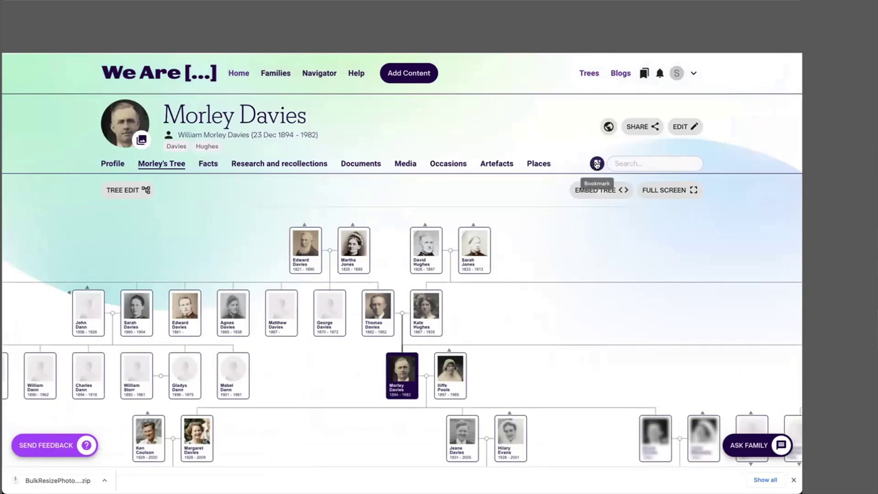
click(595, 164)
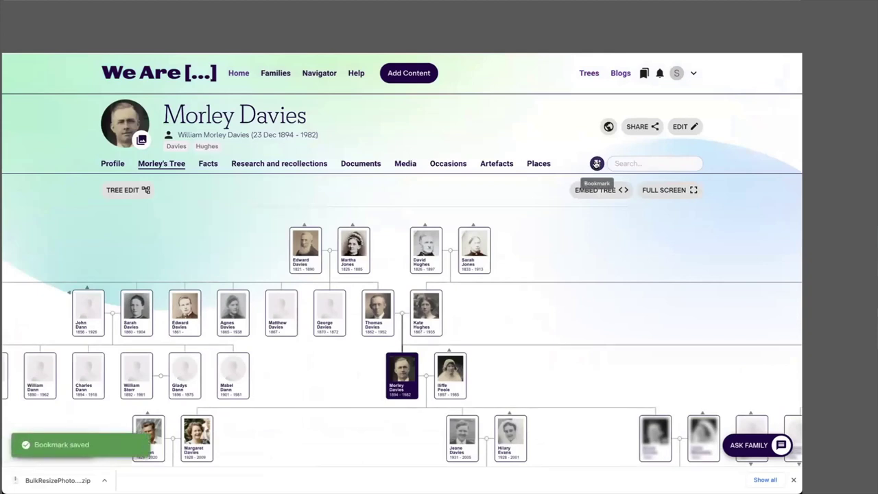
click(641, 73)
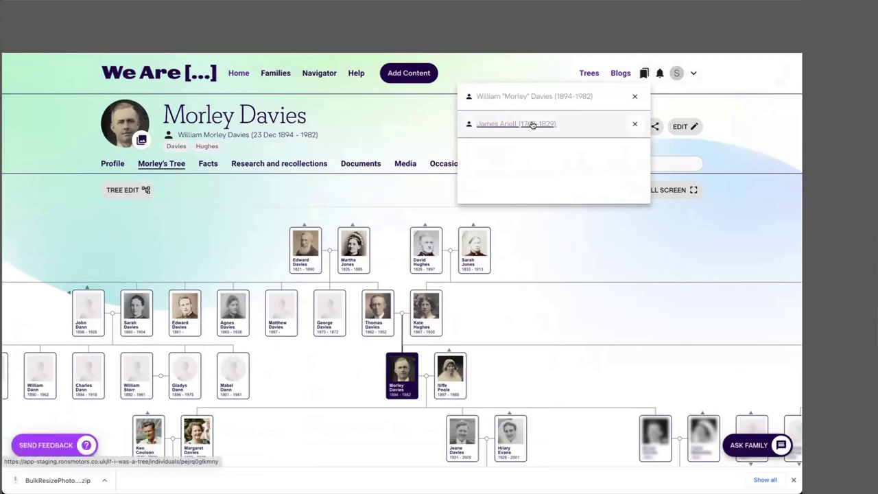
click(504, 126)
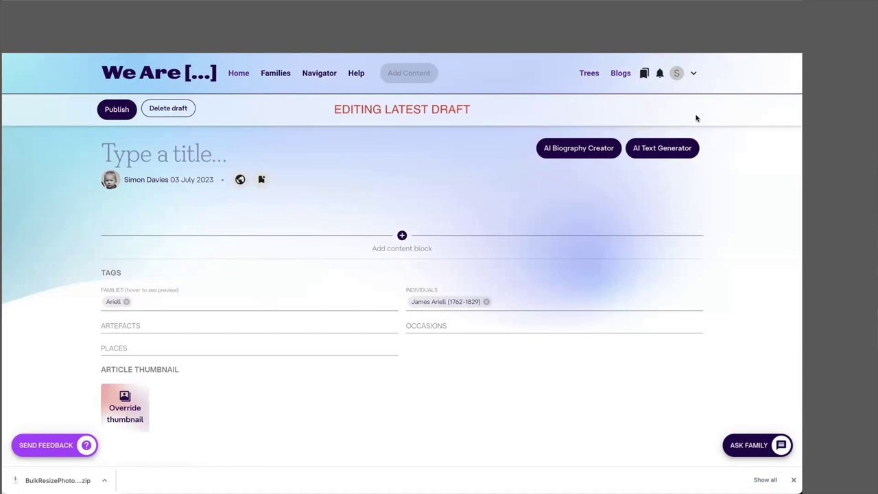
click(402, 235)
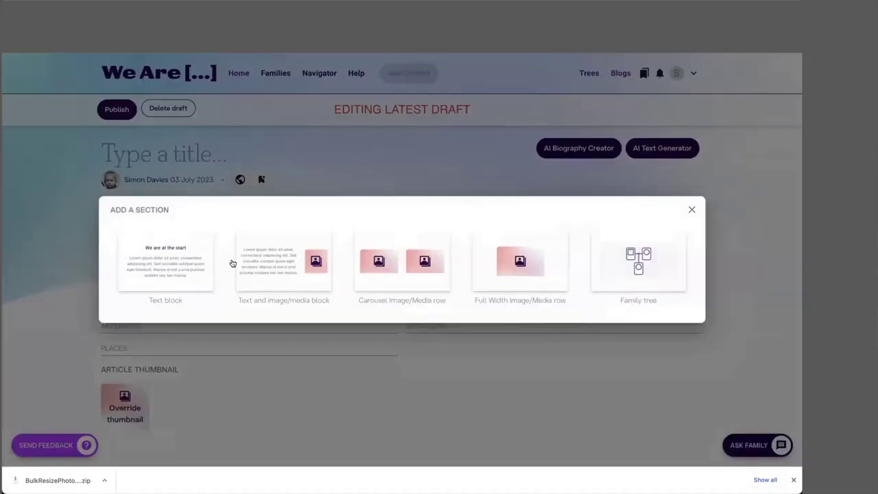
click(276, 267)
mouse_move(371, 219)
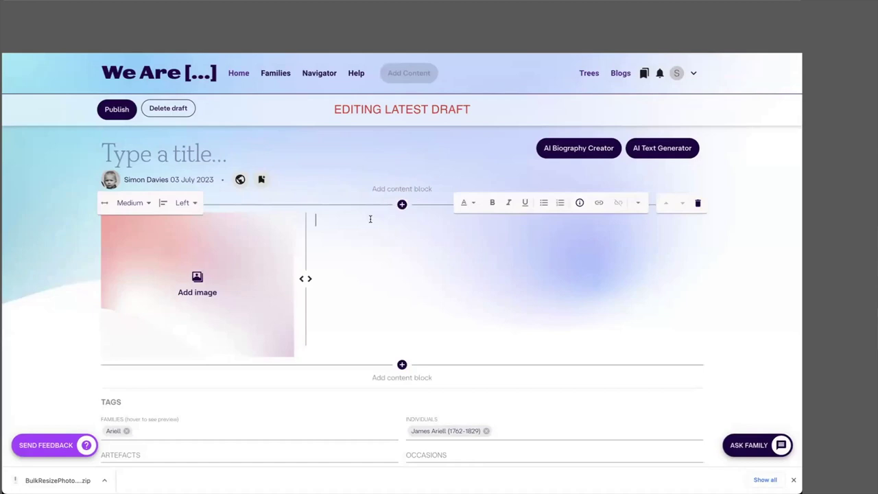
Step: Add a Carousel image row below the text block and set it to Full Width
click(401, 364)
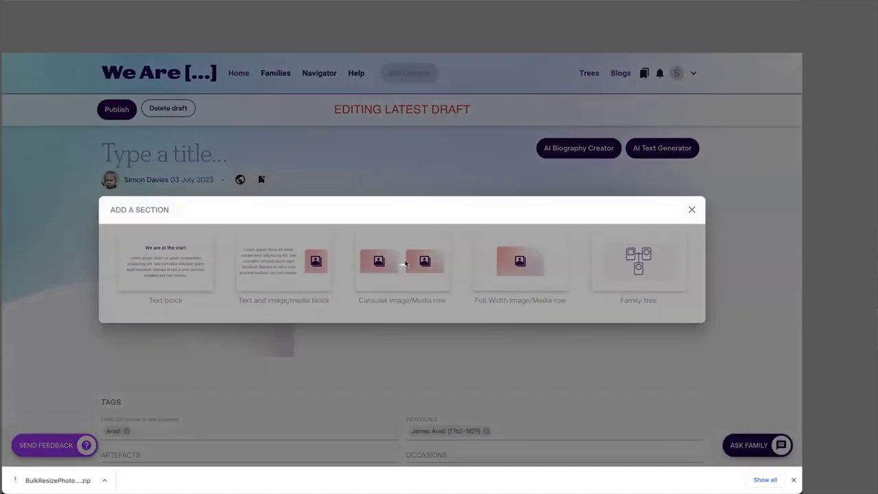
click(405, 264)
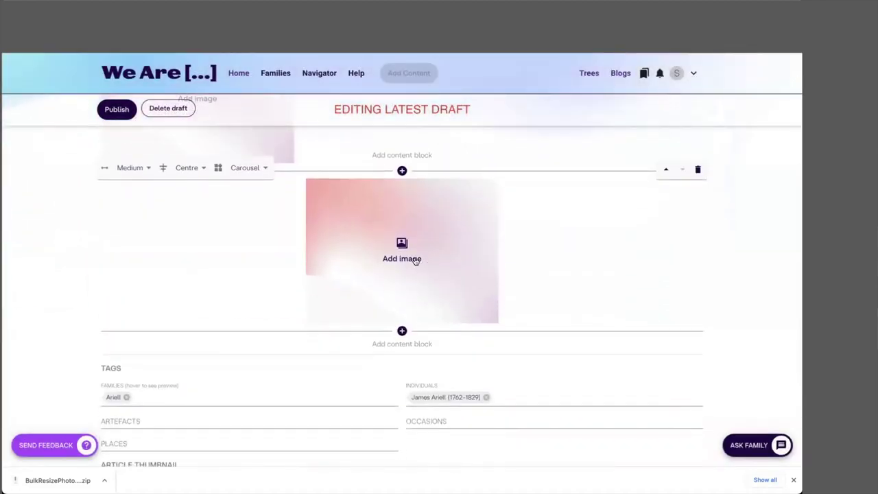
click(263, 169)
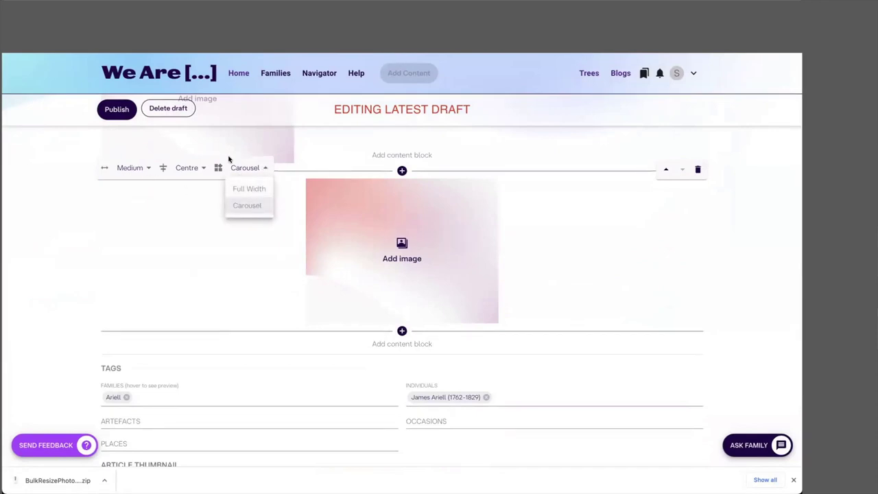
click(249, 188)
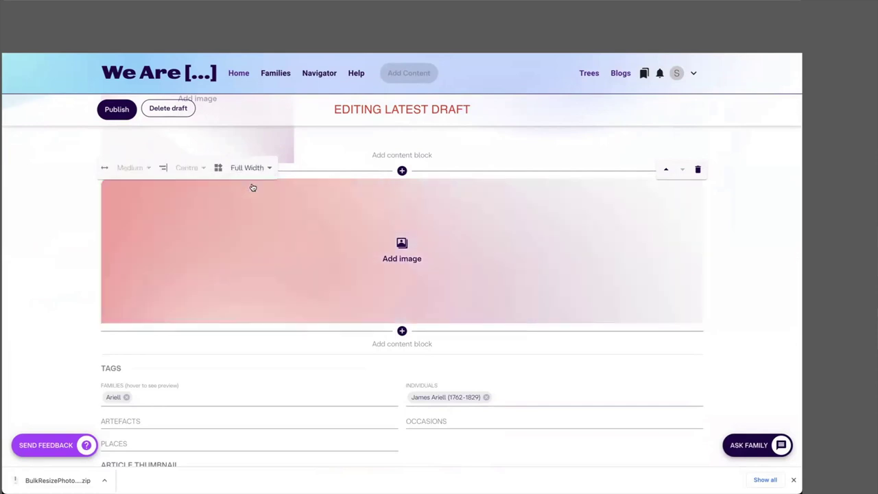
scroll(401, 281, up, 1)
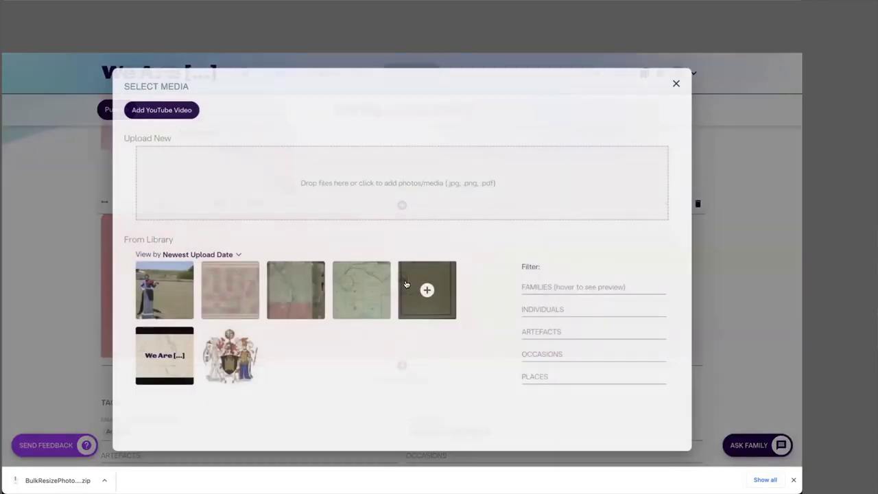
Step: Upload two watch-movement photos into the full-width image row
click(406, 285)
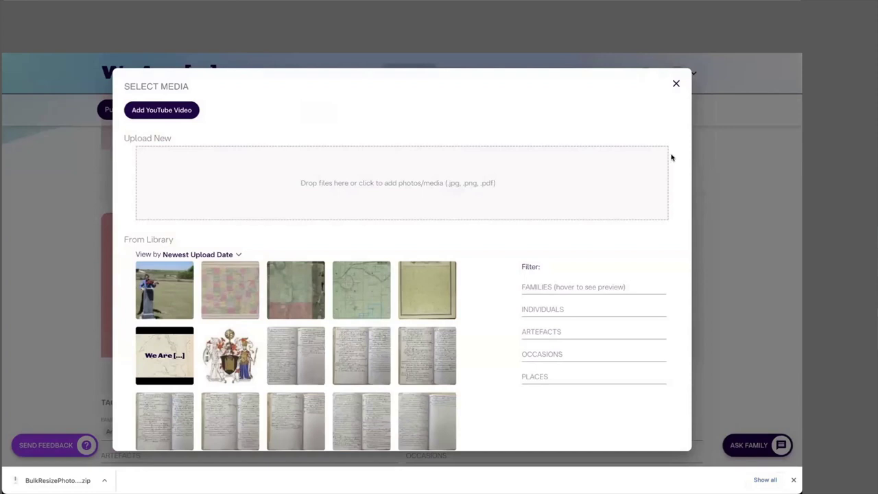
drag(678, 130, 335, 193)
scroll(523, 309, down, 3)
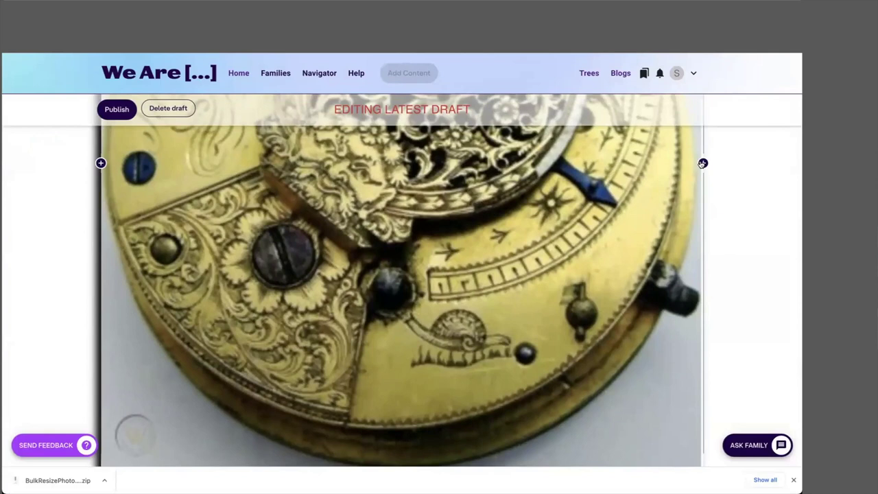
click(702, 163)
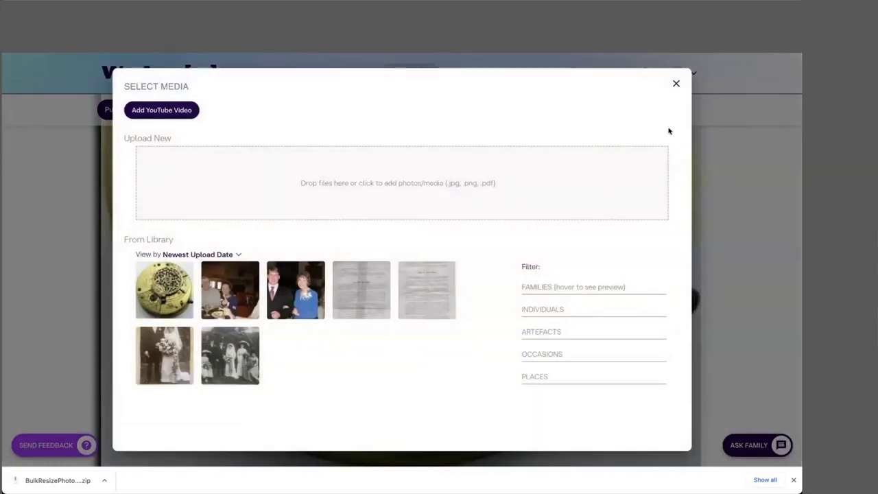
drag(702, 140, 345, 166)
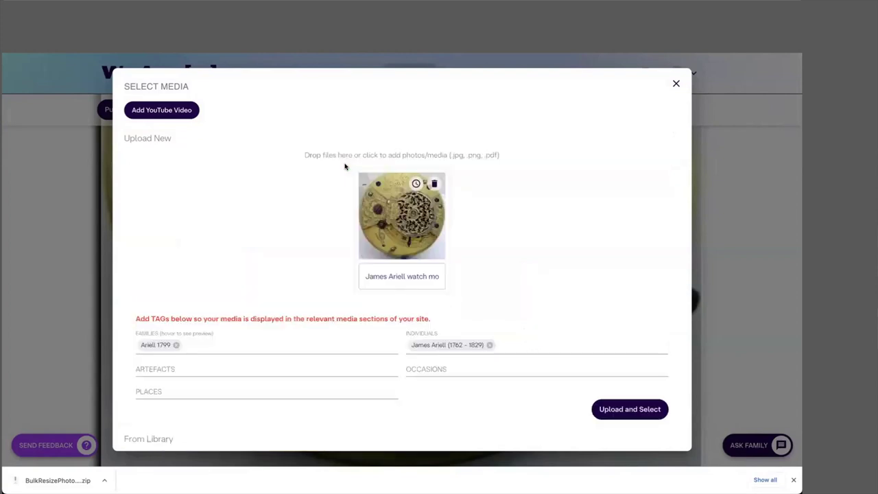
click(623, 405)
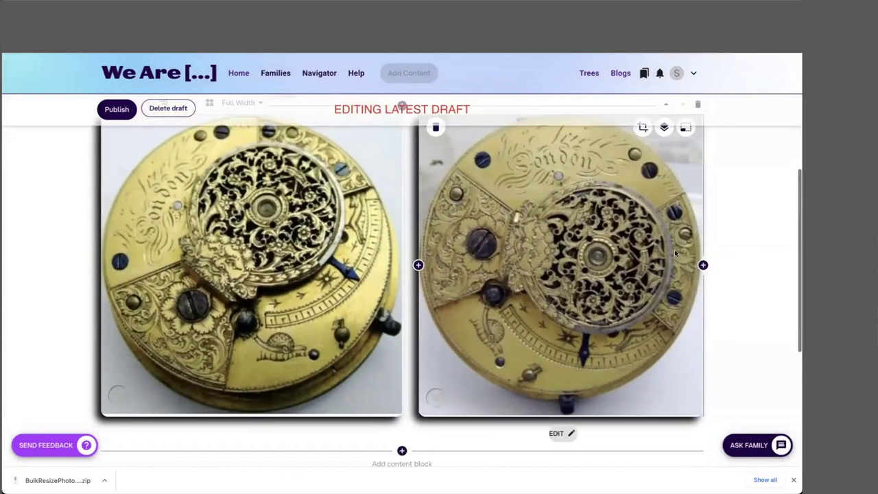
Step: Insert a third watch-movement photo between the two existing ones
click(702, 265)
click(675, 83)
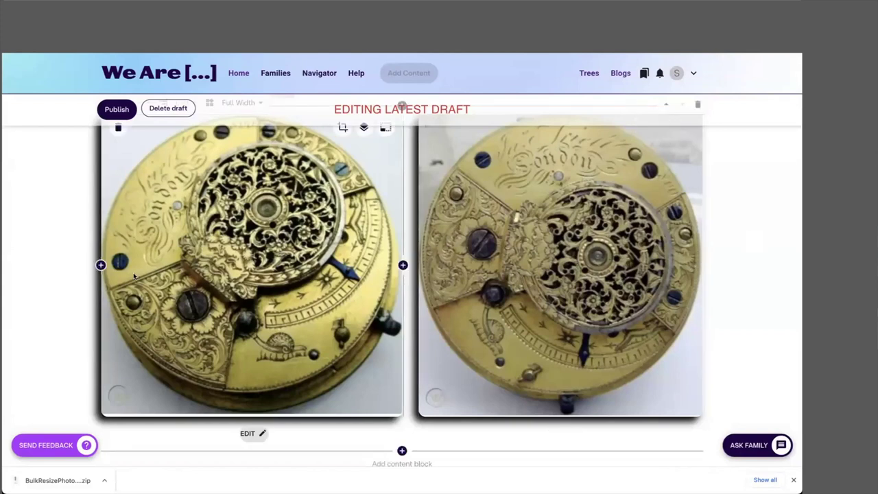
click(403, 266)
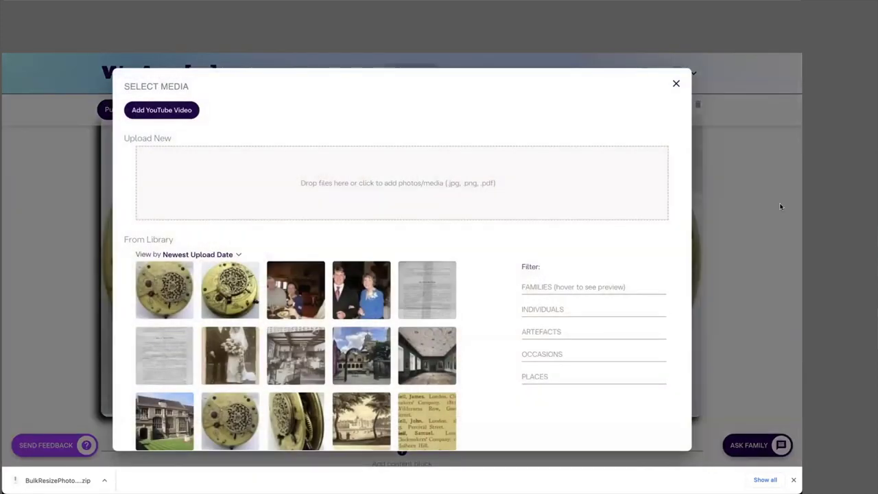
drag(718, 155, 330, 184)
scroll(628, 319, down, 1)
scroll(628, 319, down, 2)
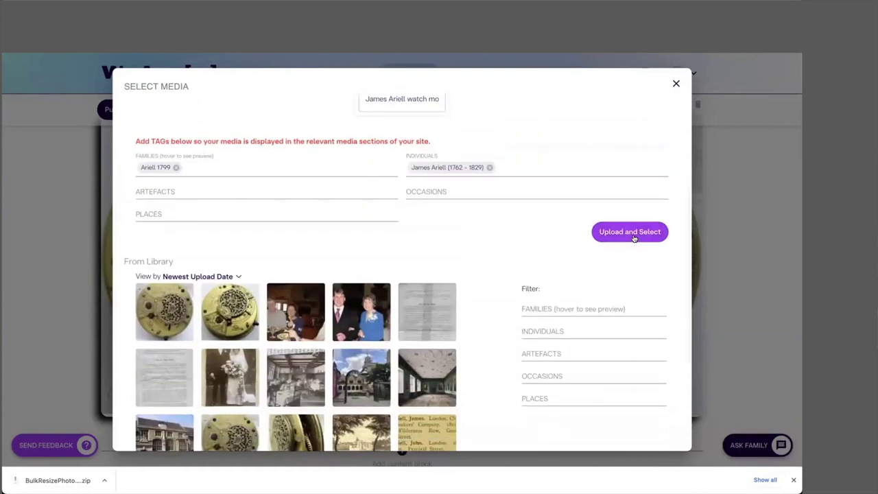
click(633, 234)
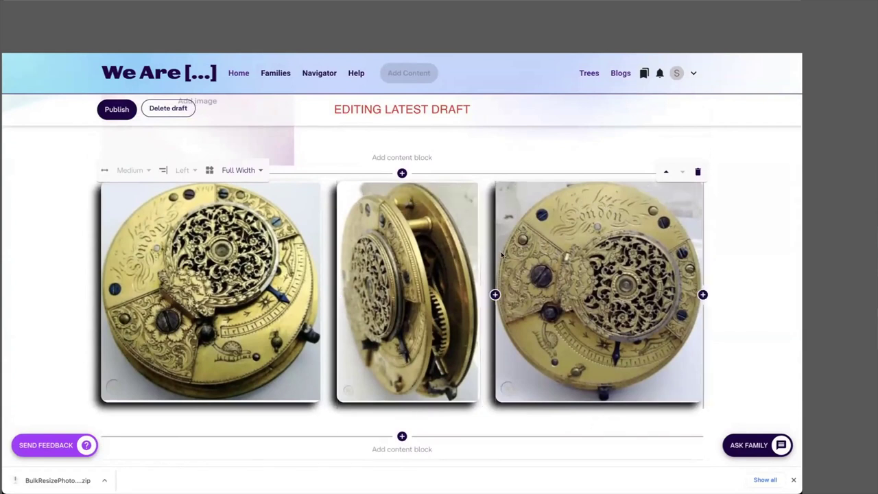
scroll(501, 255, up, 2)
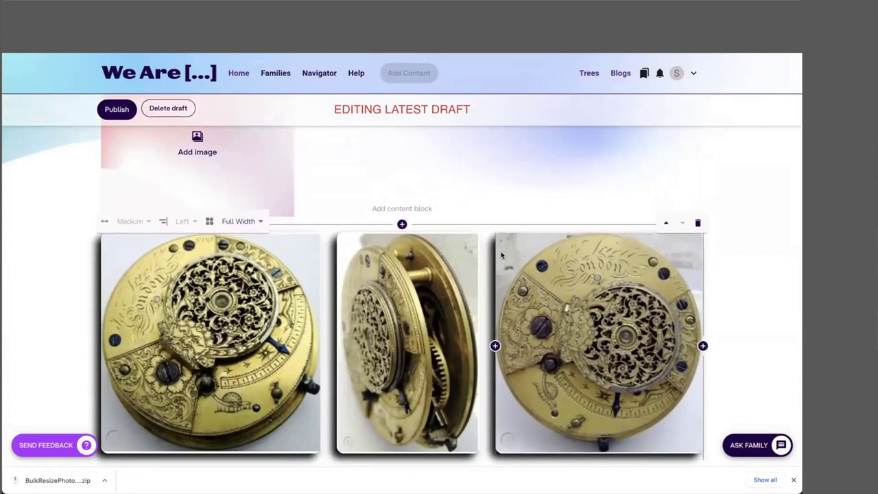
scroll(501, 255, up, 3)
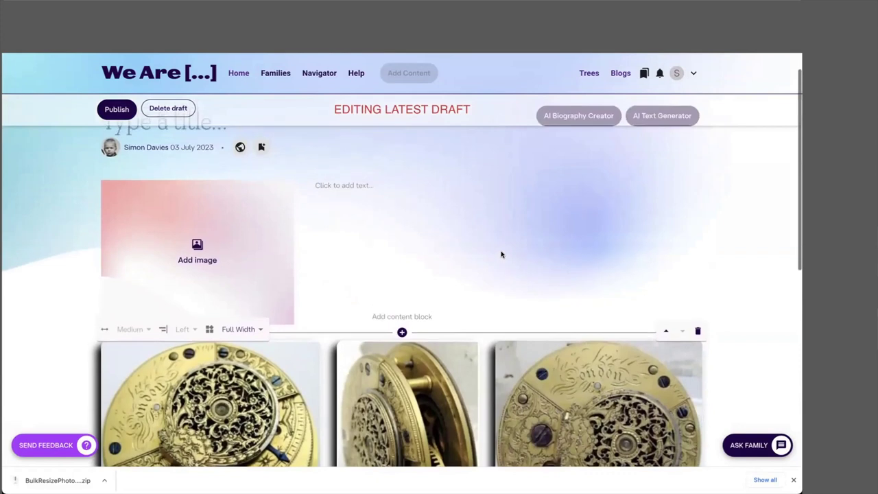
scroll(504, 260, up, 1)
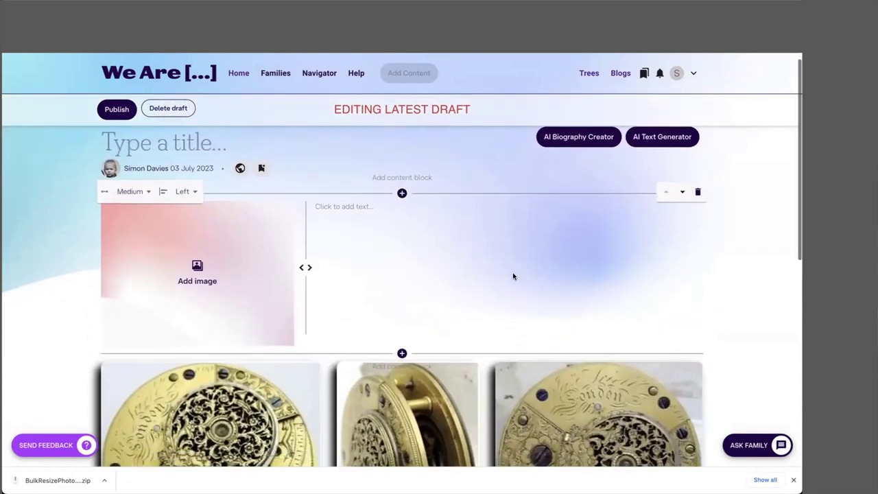